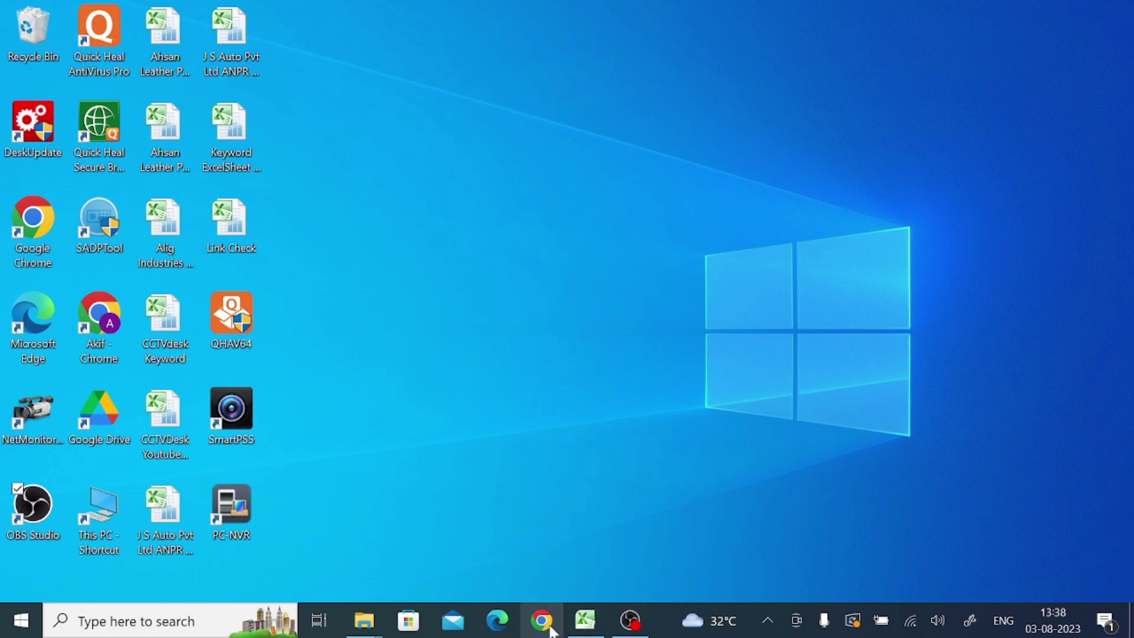
- Launch Chrome and search Google for 'v-guardian on windows'
left_click(110, 326)
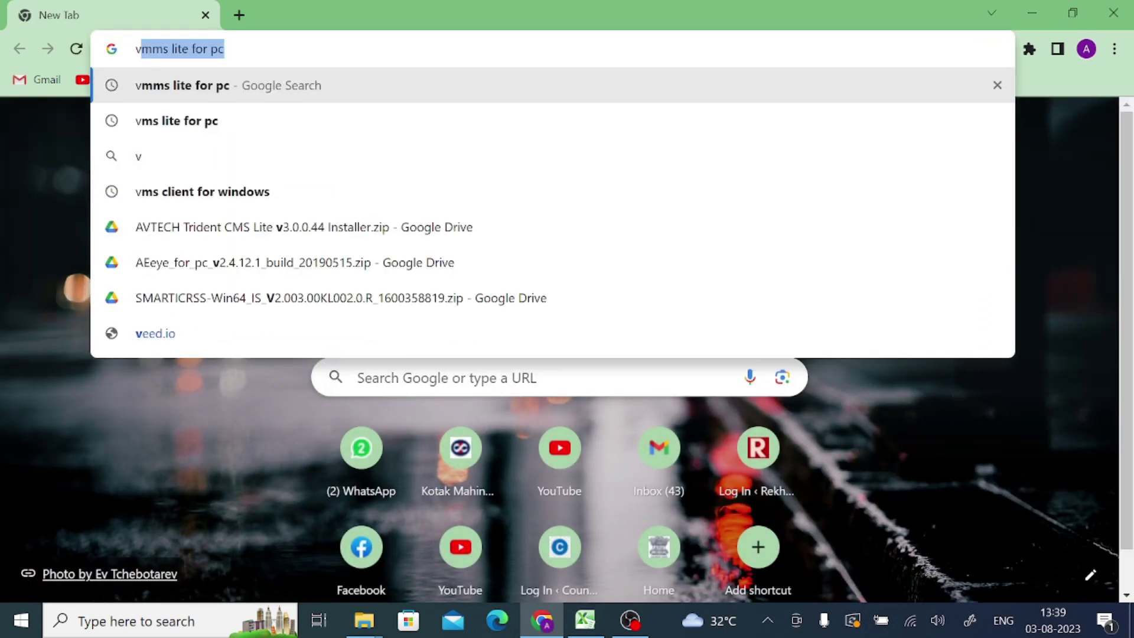
type("-g")
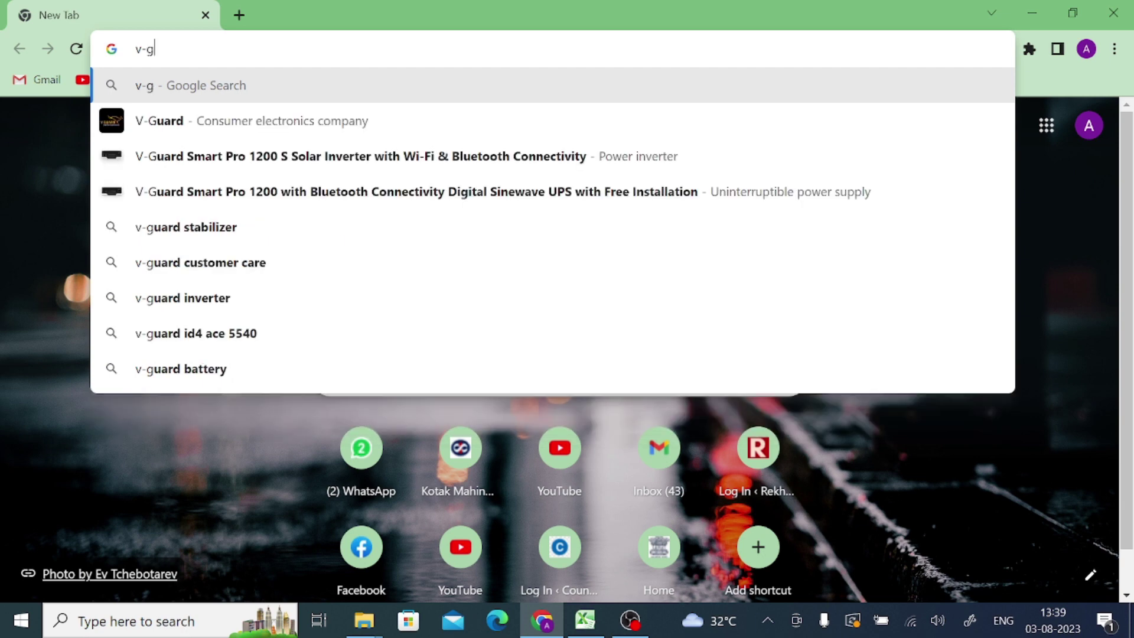
type("uradian")
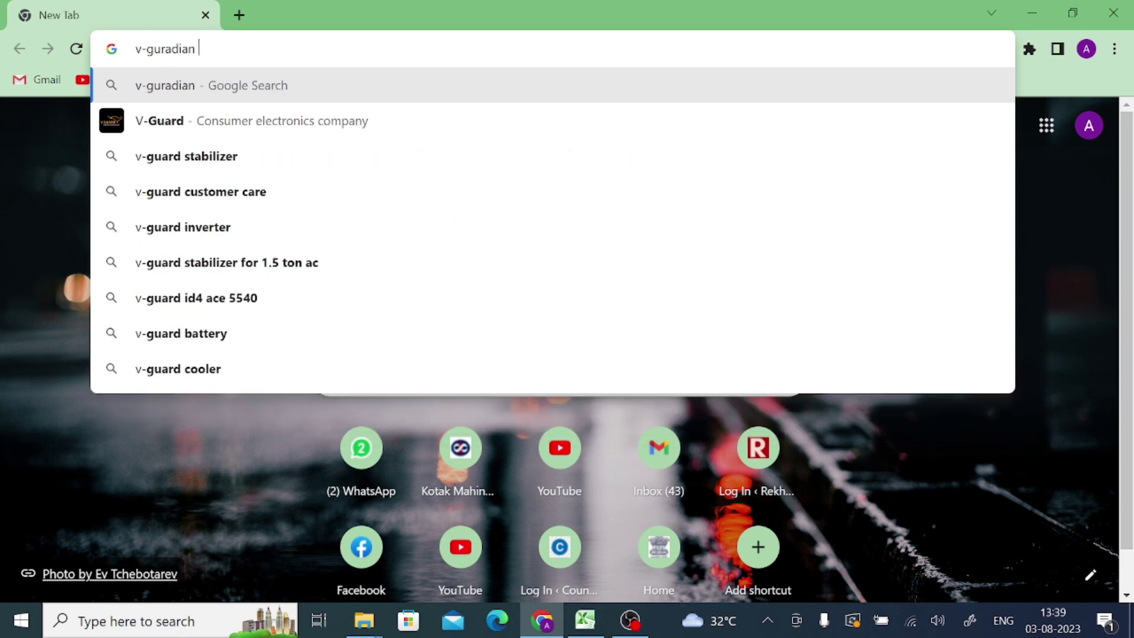
type("on w")
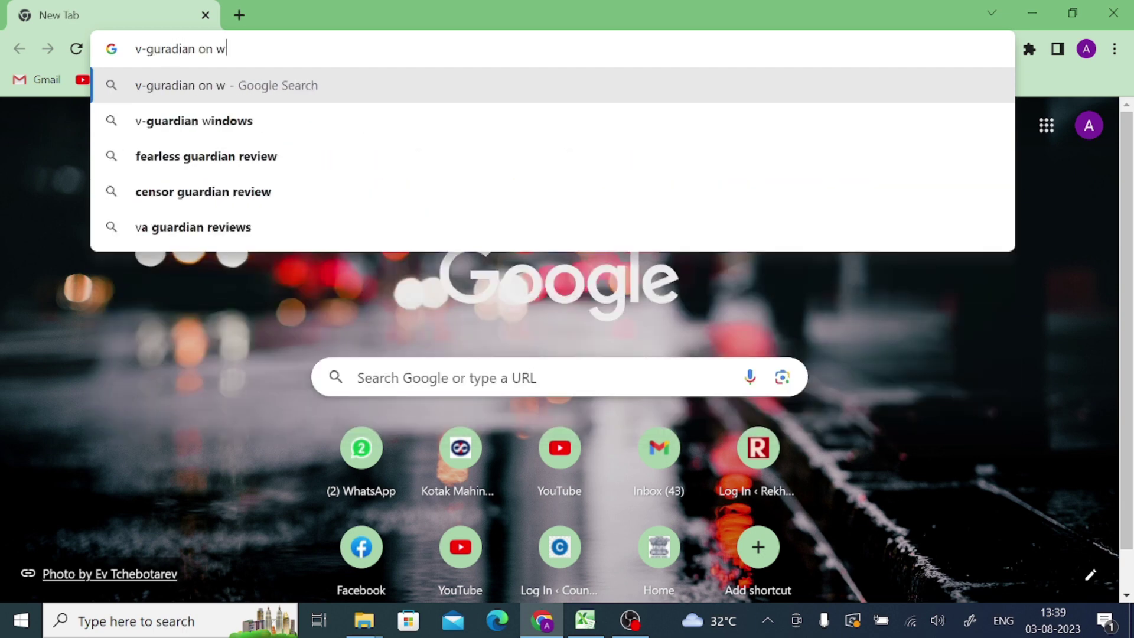
type("indows")
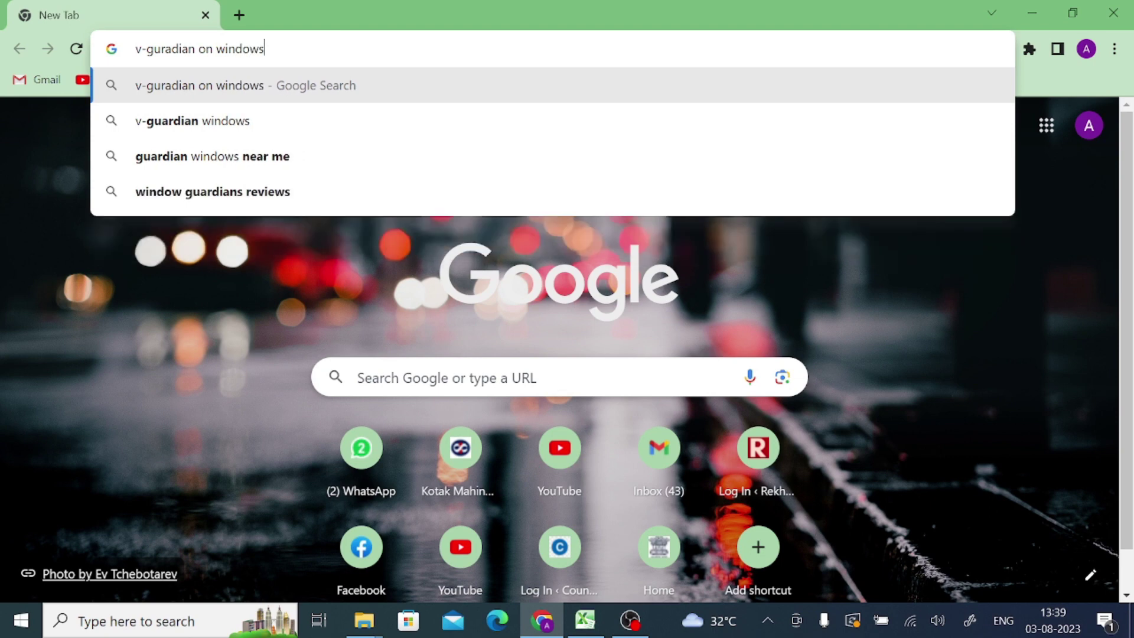
key("Return")
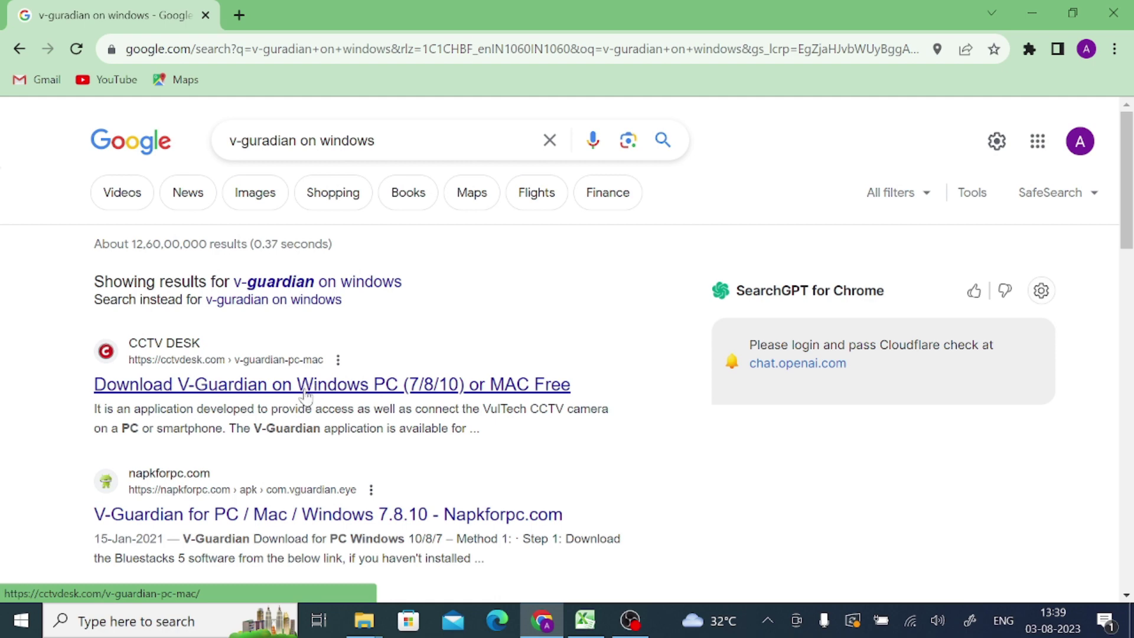
- Open the CCTV DESK V-Guardian article and choose its Download For PC option
left_click(306, 390)
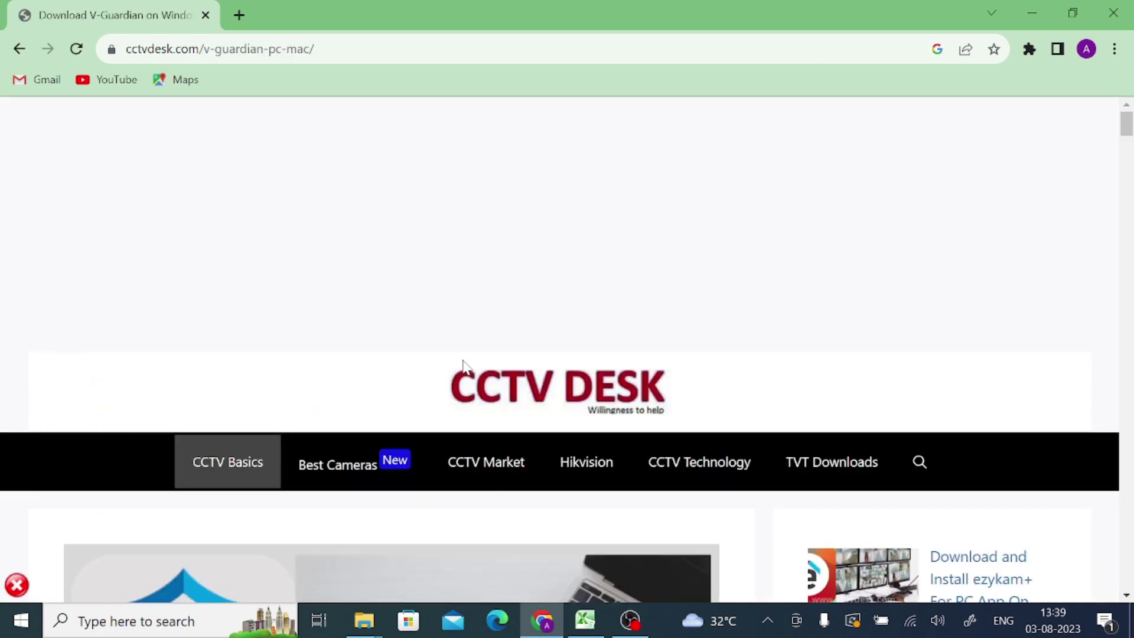
scroll(480, 356, "down", 4)
scroll(480, 356, "down", 5)
scroll(480, 356, "down", 4)
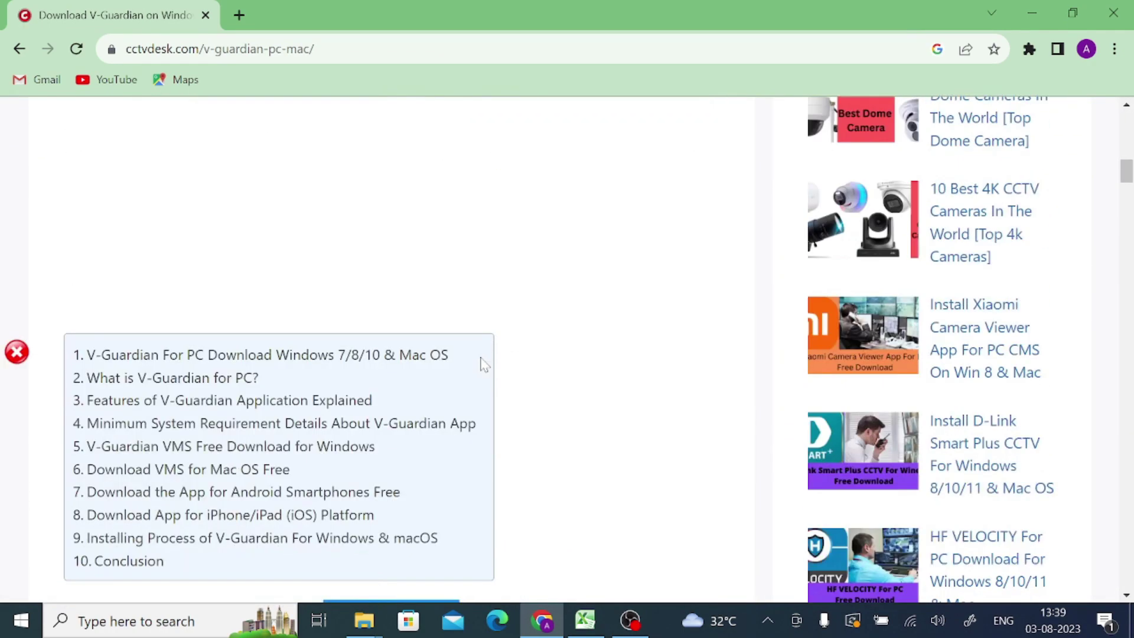
scroll(480, 357, "down", 4)
scroll(483, 363, "up", 3)
scroll(483, 364, "down", 2)
scroll(483, 363, "down", 1)
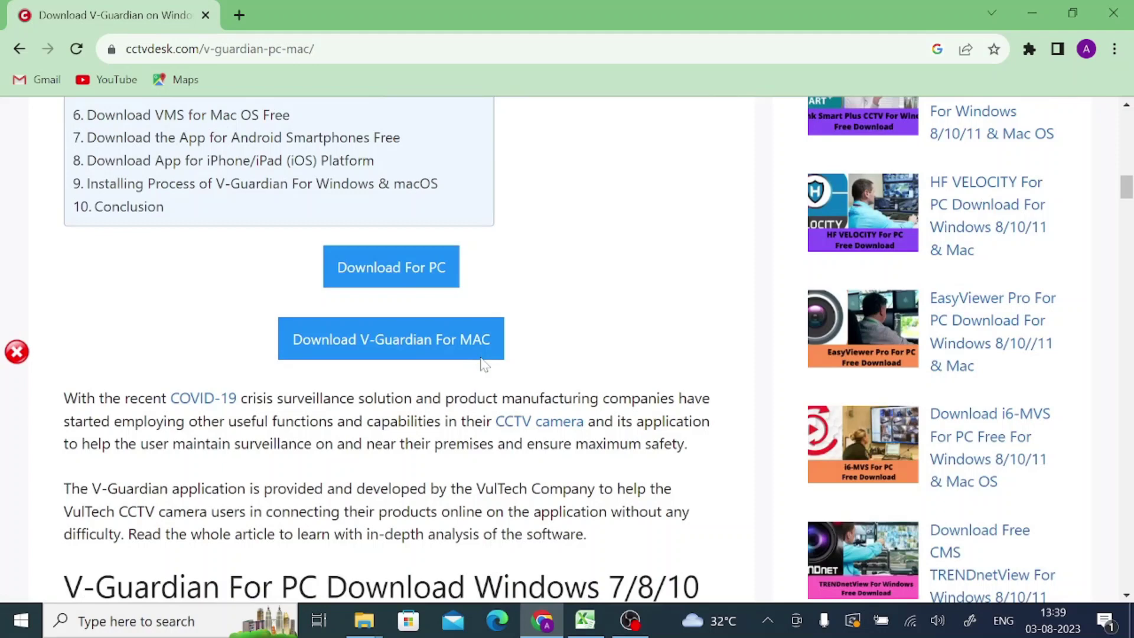
scroll(483, 364, "down", 1)
scroll(403, 290, "down", 1)
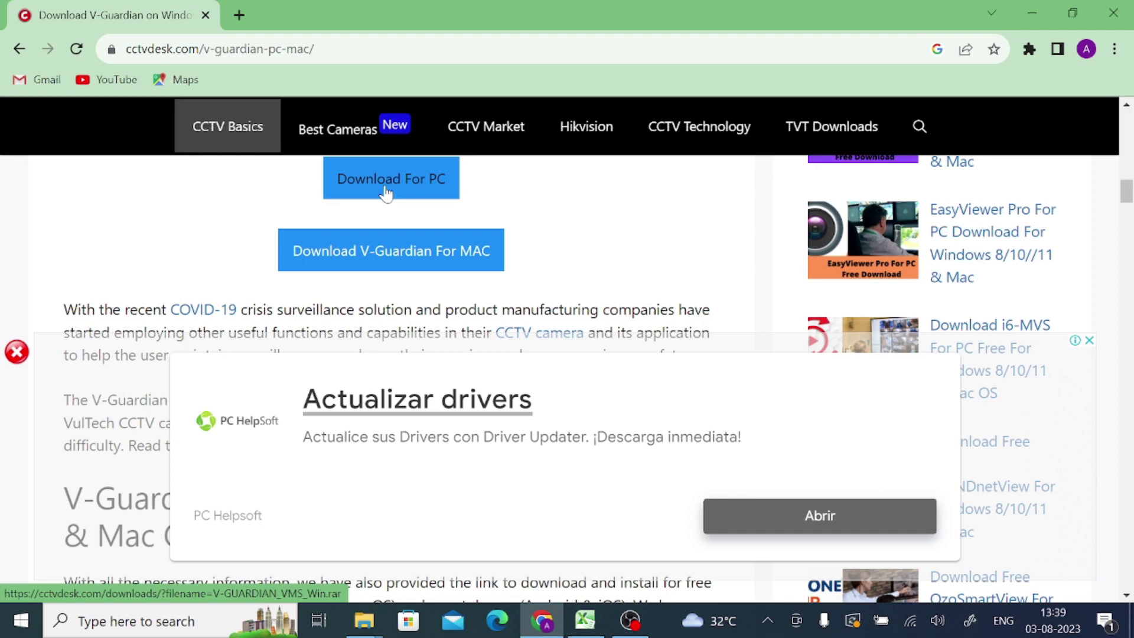
left_click(387, 190)
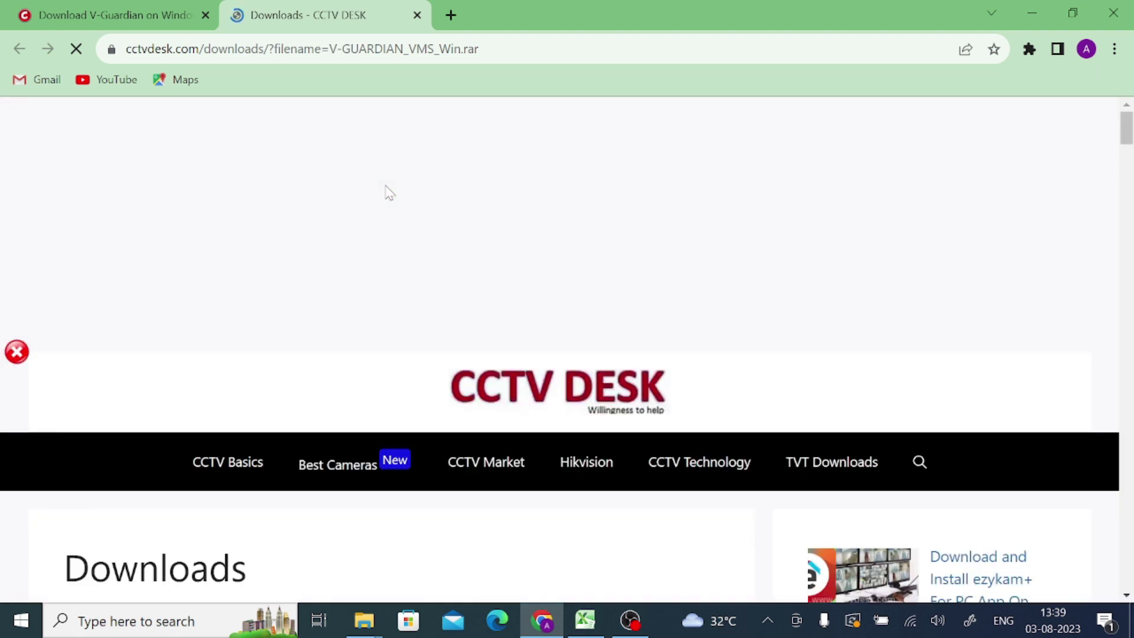
scroll(388, 192, "down", 3)
scroll(388, 192, "down", 1)
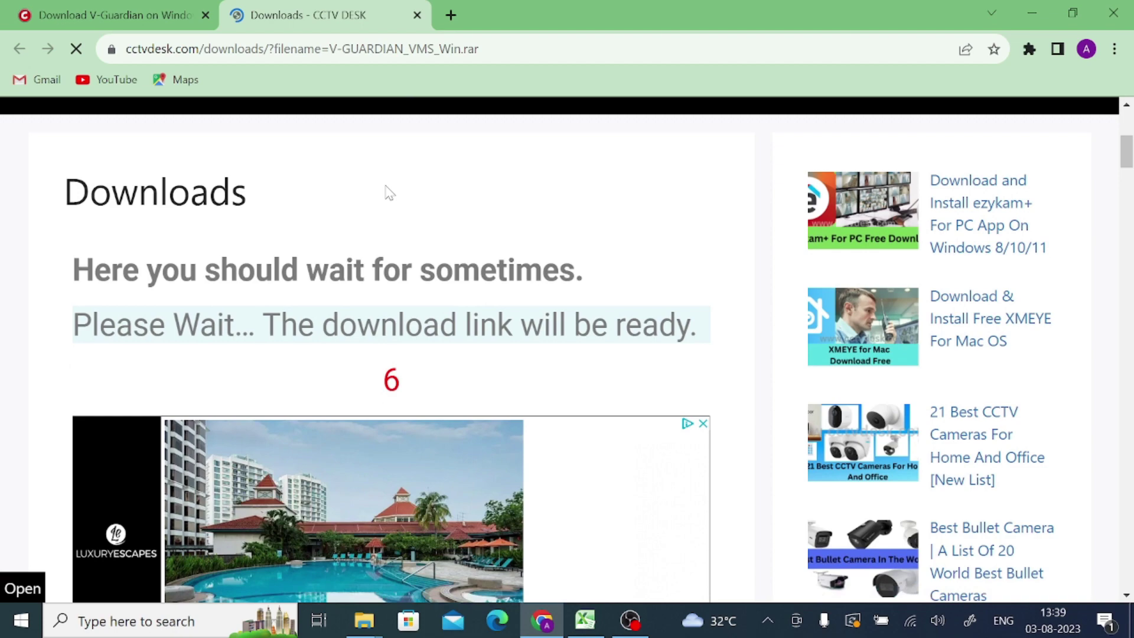
scroll(388, 193, "down", 2)
scroll(388, 192, "up", 1)
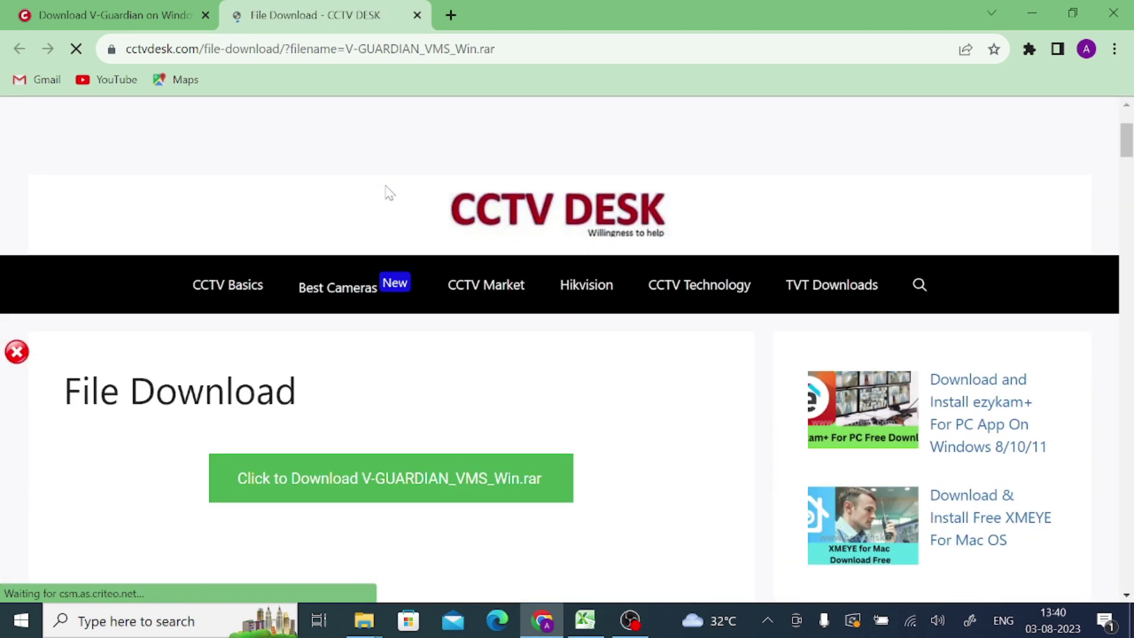
scroll(390, 193, "down", 2)
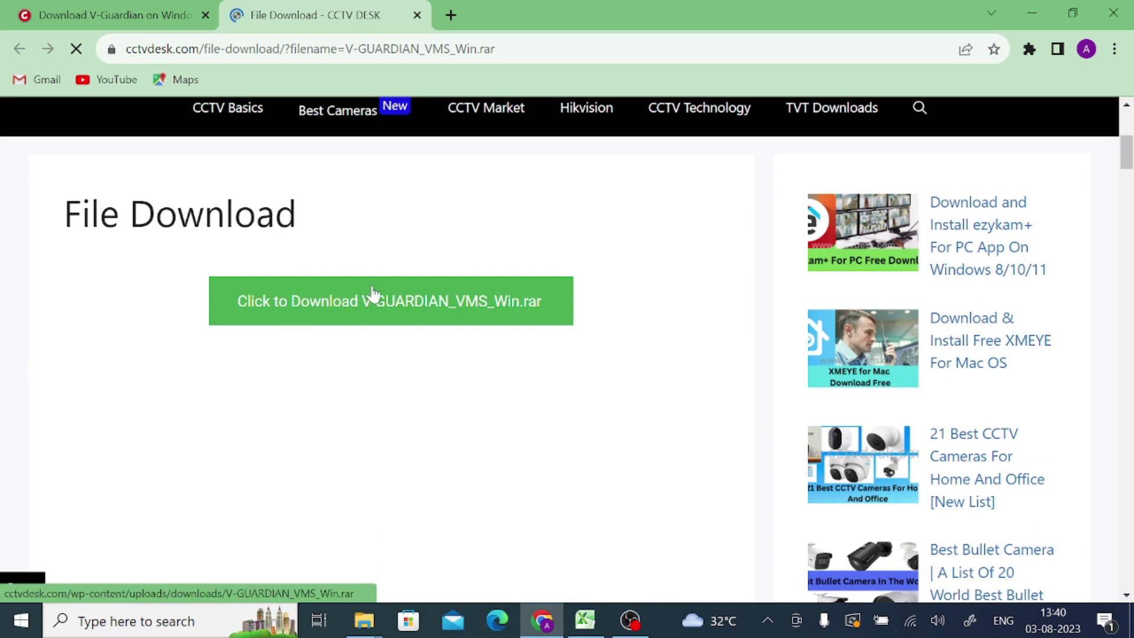
- Download the 32.3 MB V-GUARDIAN_VMS_Win.rar archive from the CCTV DESK page
left_click(370, 307)
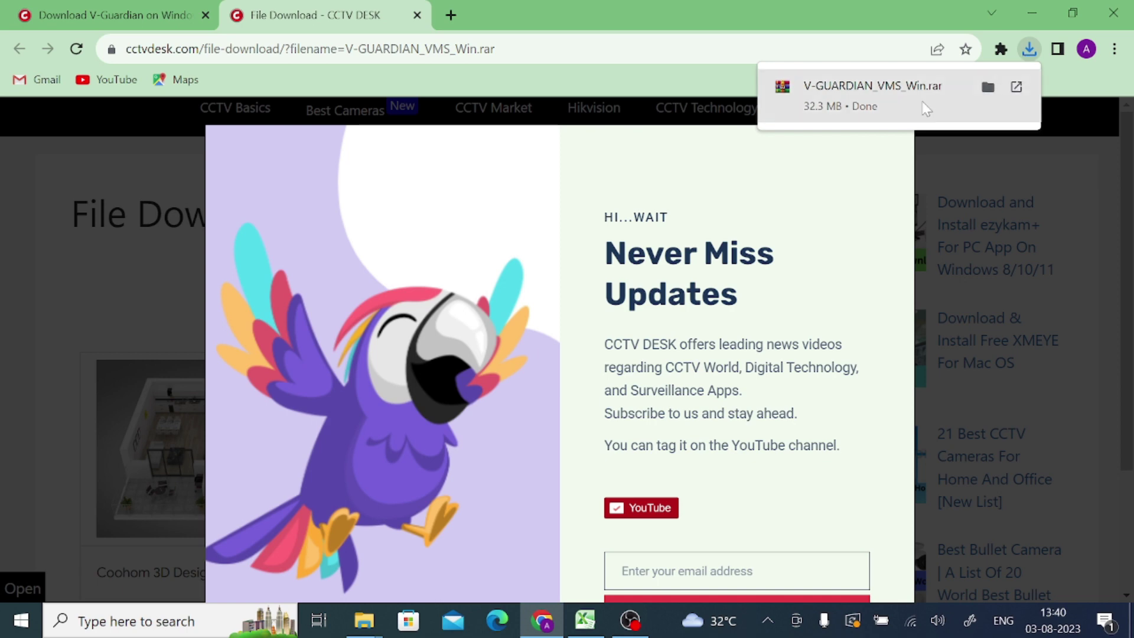
mouse_move(885, 94)
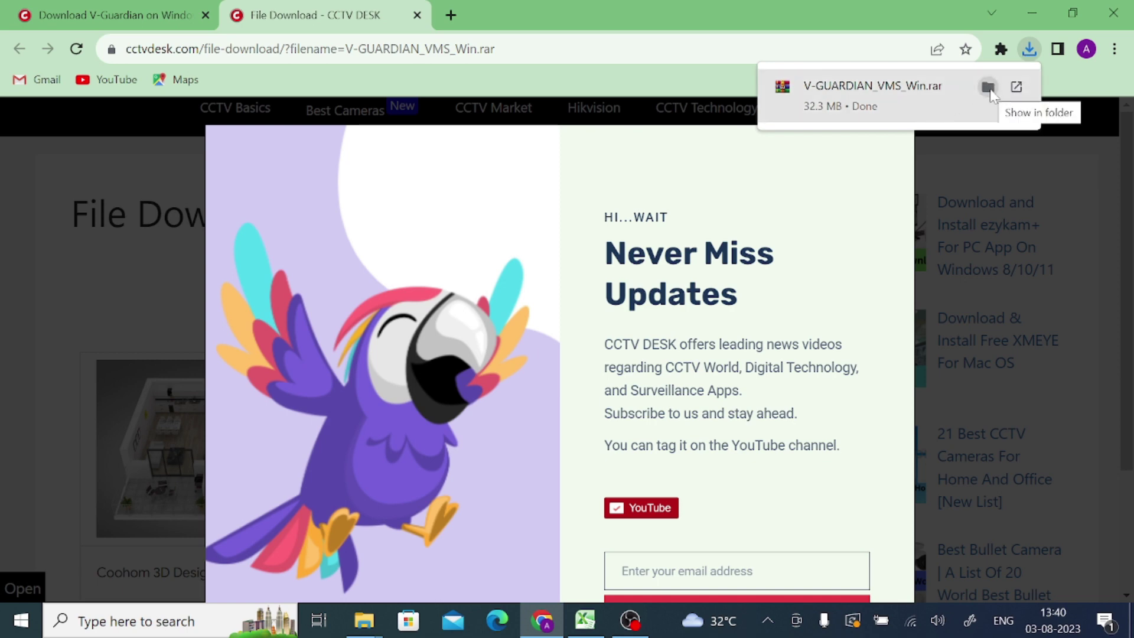
- Extract V-GUARDIAN_VMS_Win.rar to its own folder and open that folder
left_click(989, 87)
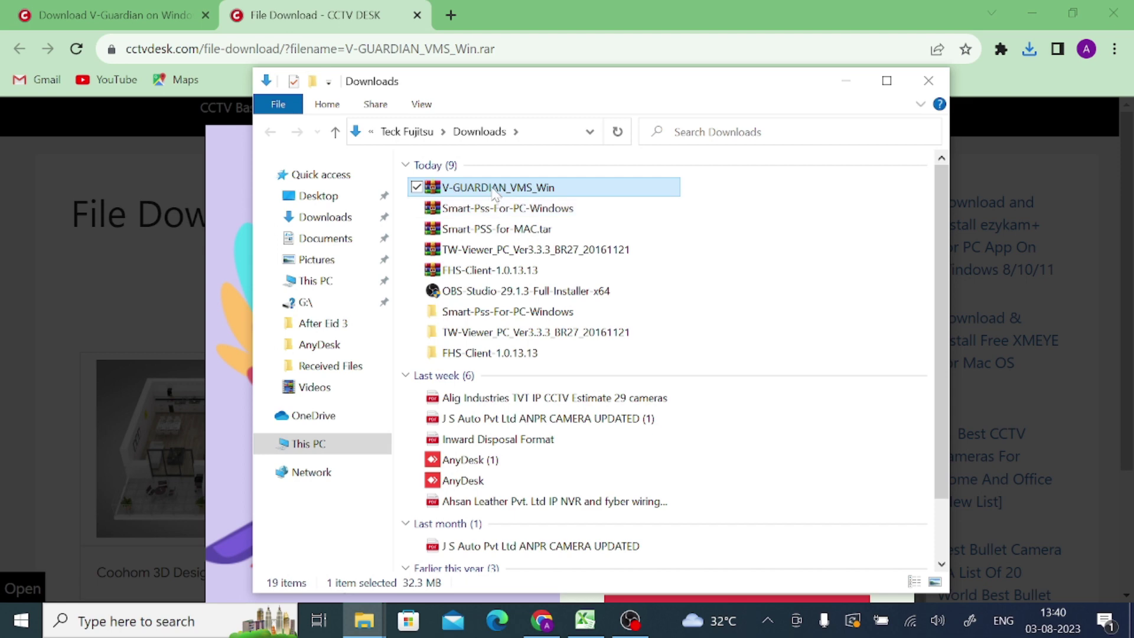
right_click(494, 188)
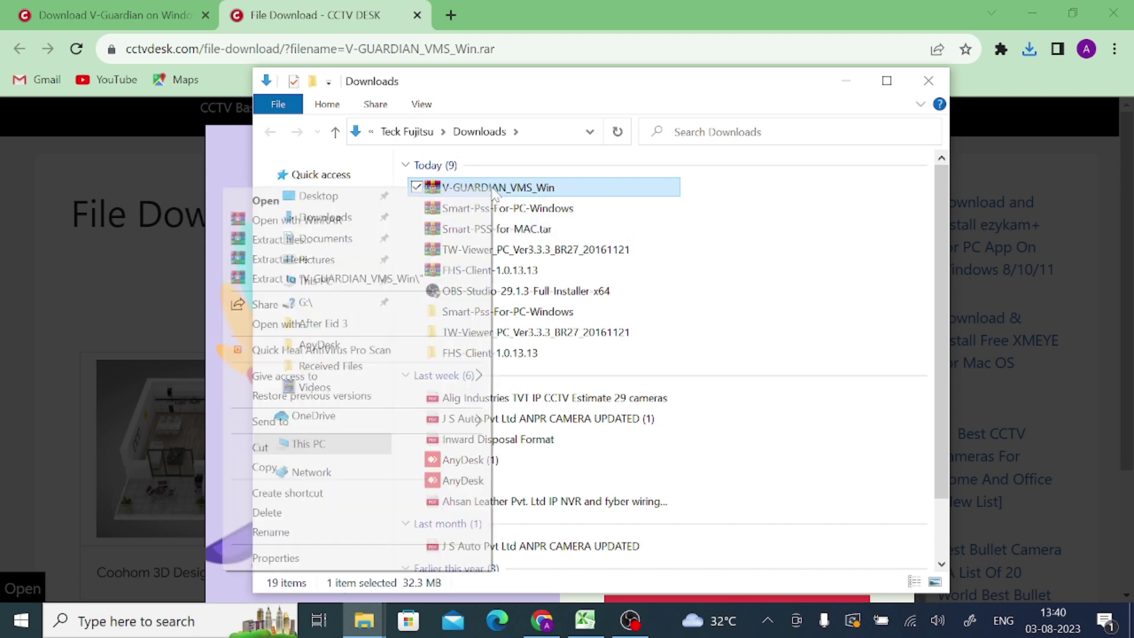
left_click(390, 281)
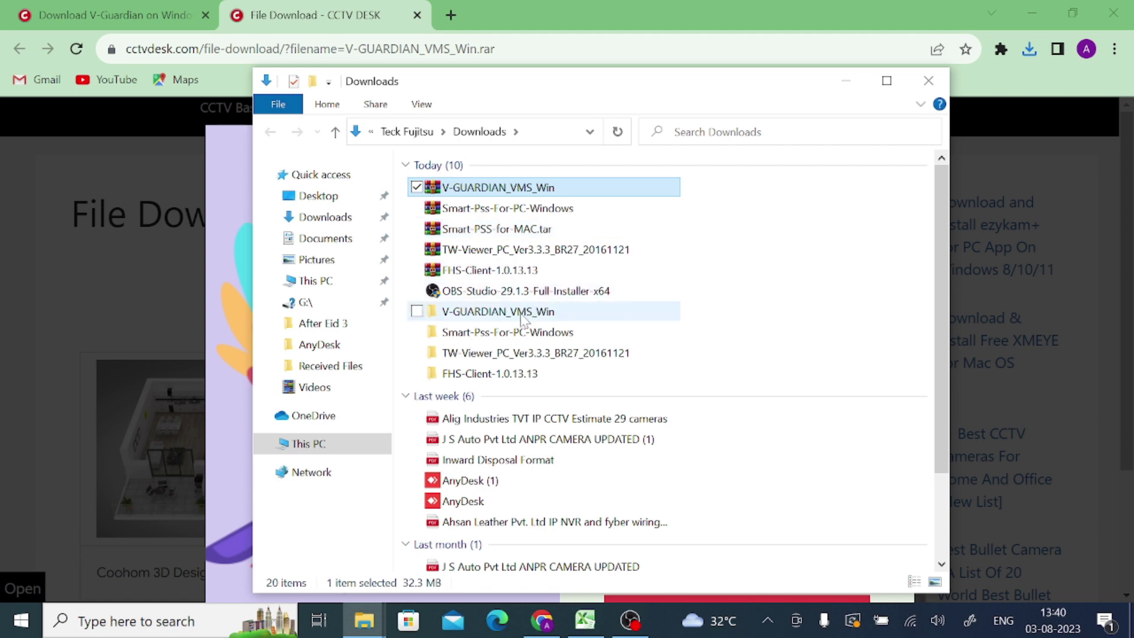
double_click(498, 311)
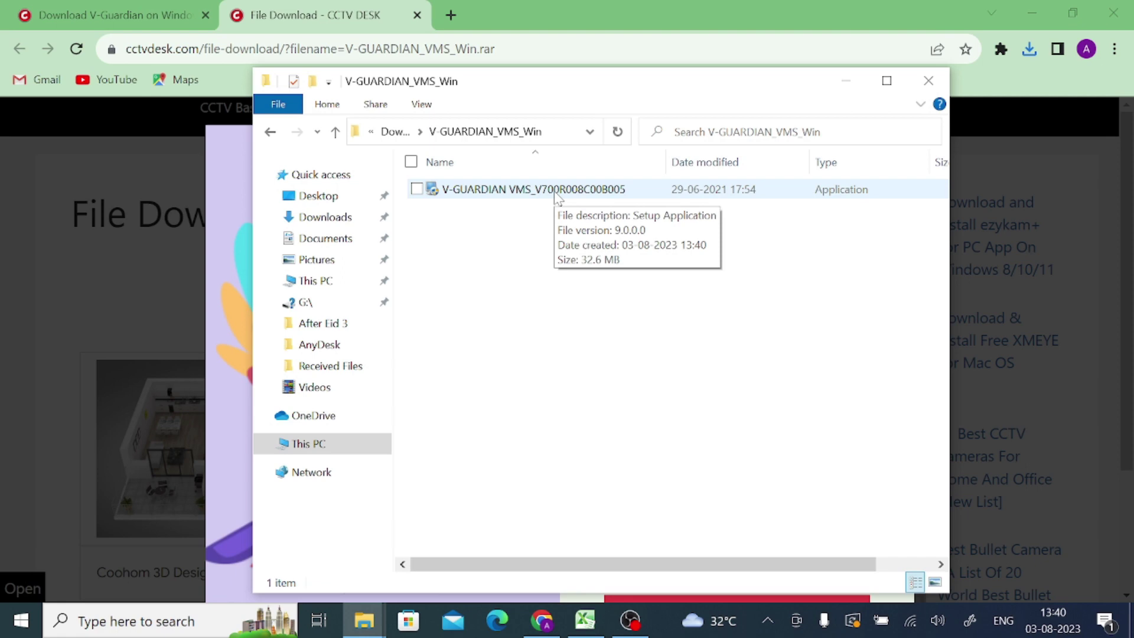
- Install V-GUARDIAN VMS 7.8.0.5 as administrator into the default C:\V-GUARDIAN VMS folder
right_click(556, 191)
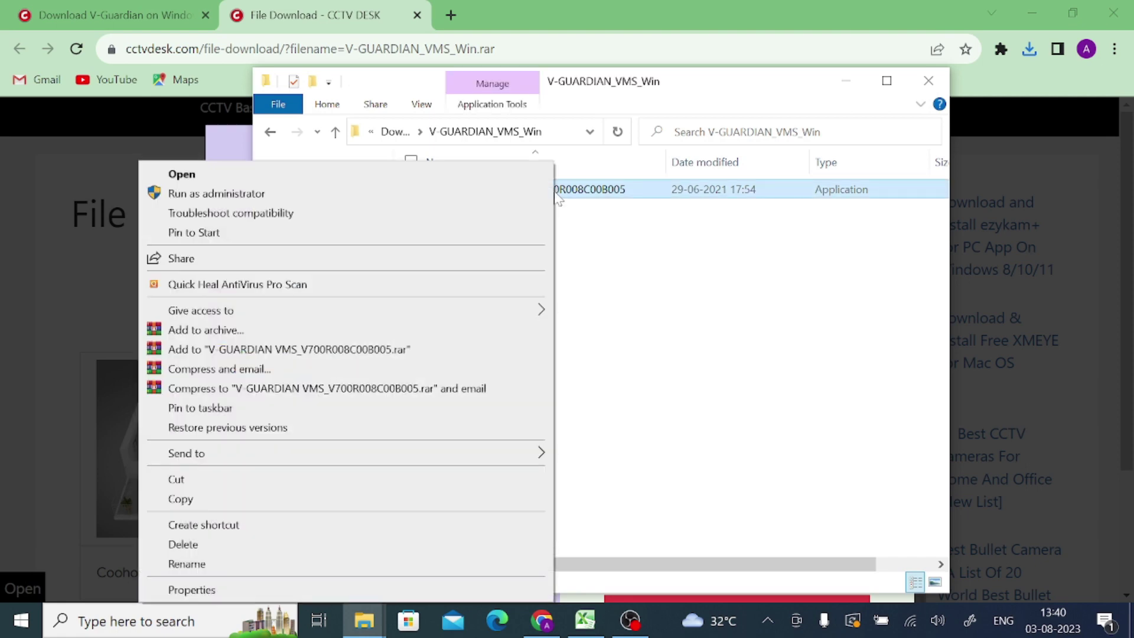
left_click(217, 194)
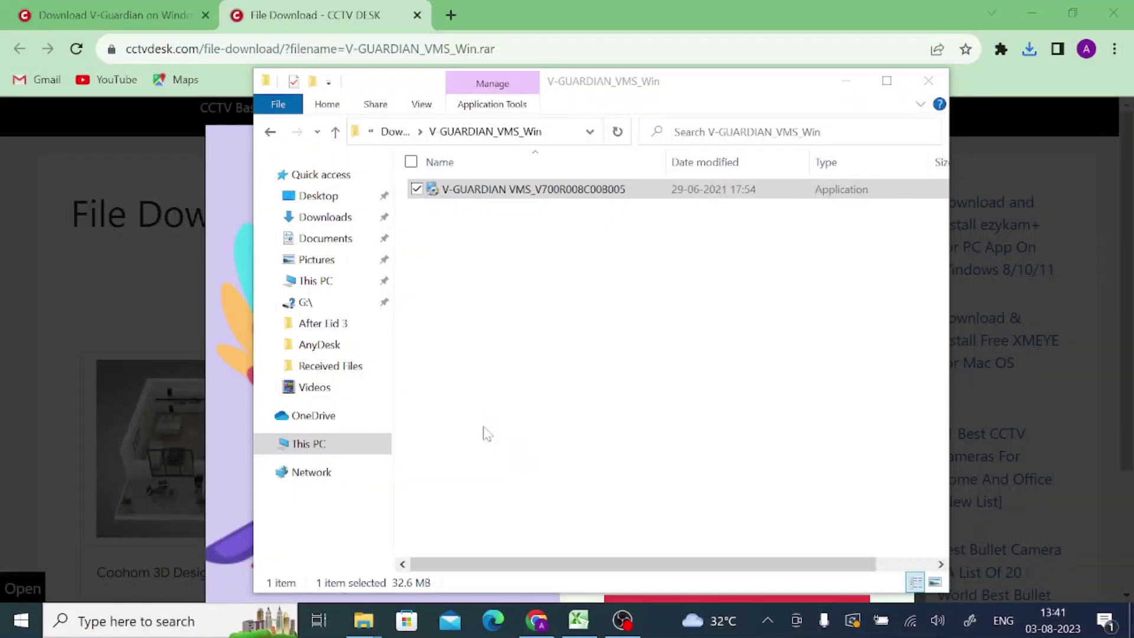
left_click(644, 467)
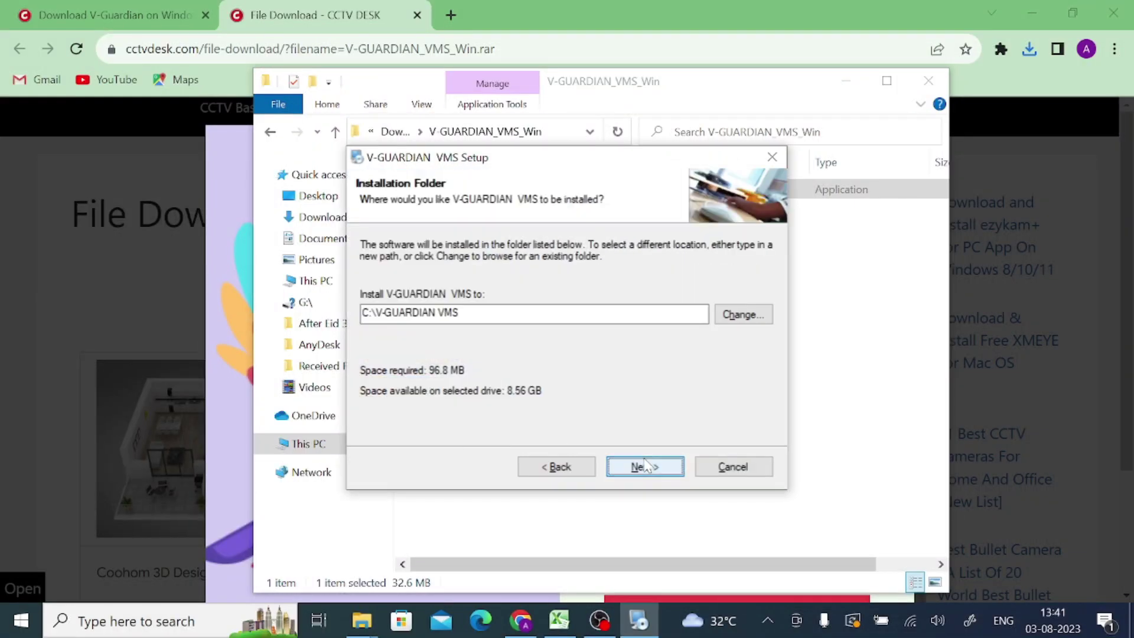
left_click(644, 467)
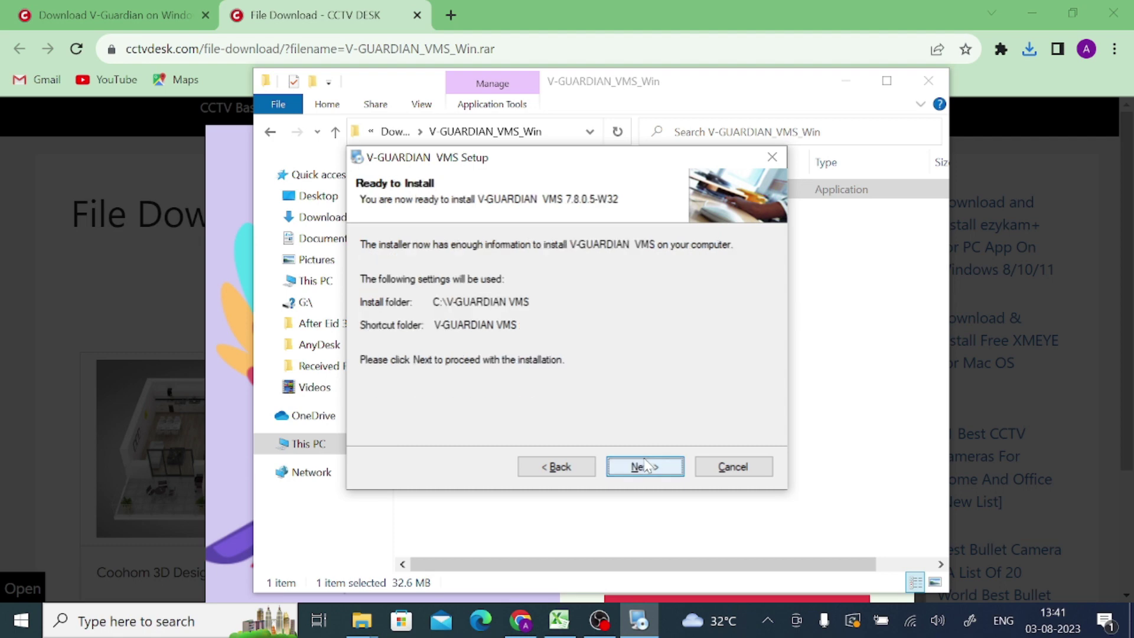
left_click(644, 467)
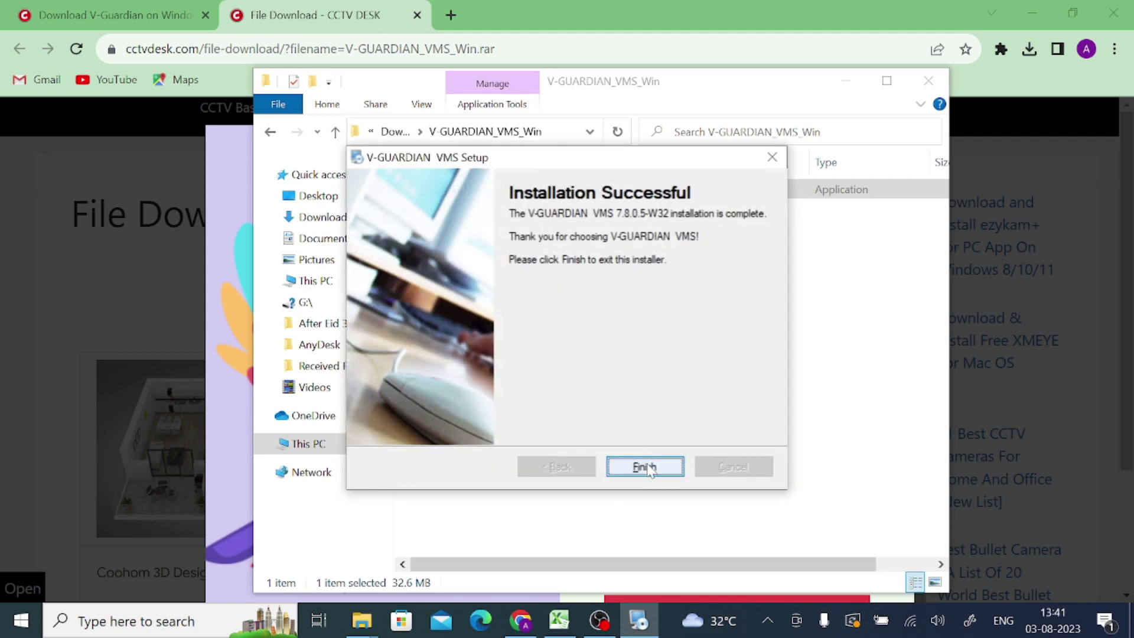
left_click(644, 466)
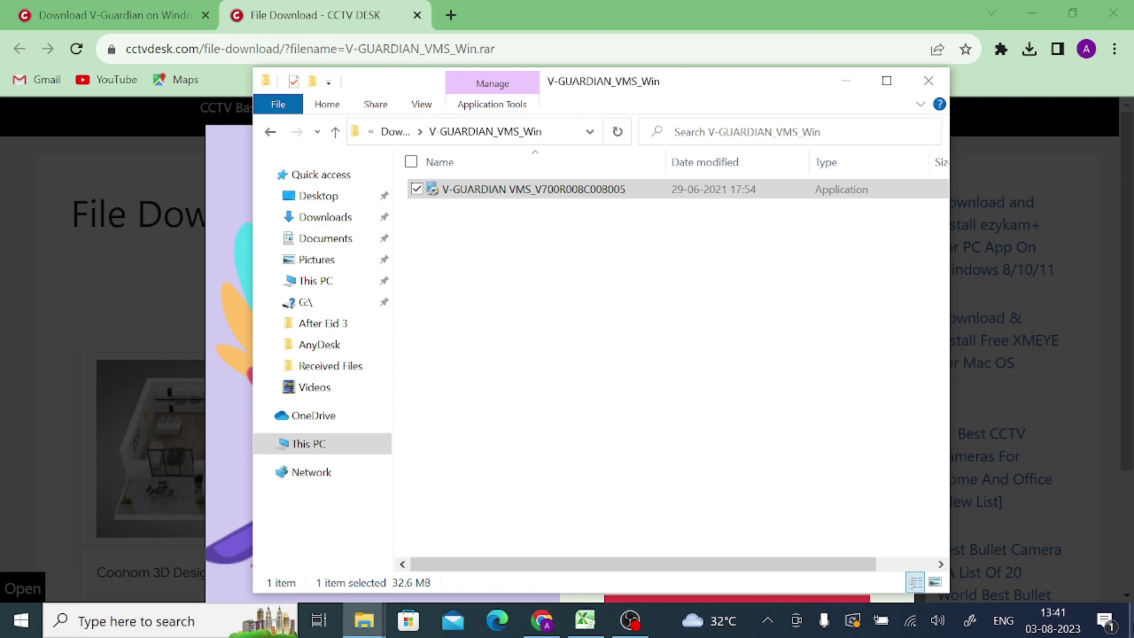
- Launch V-GUARDIAN VMS from the desktop shortcut and log in as admin in English
left_click(1131, 621)
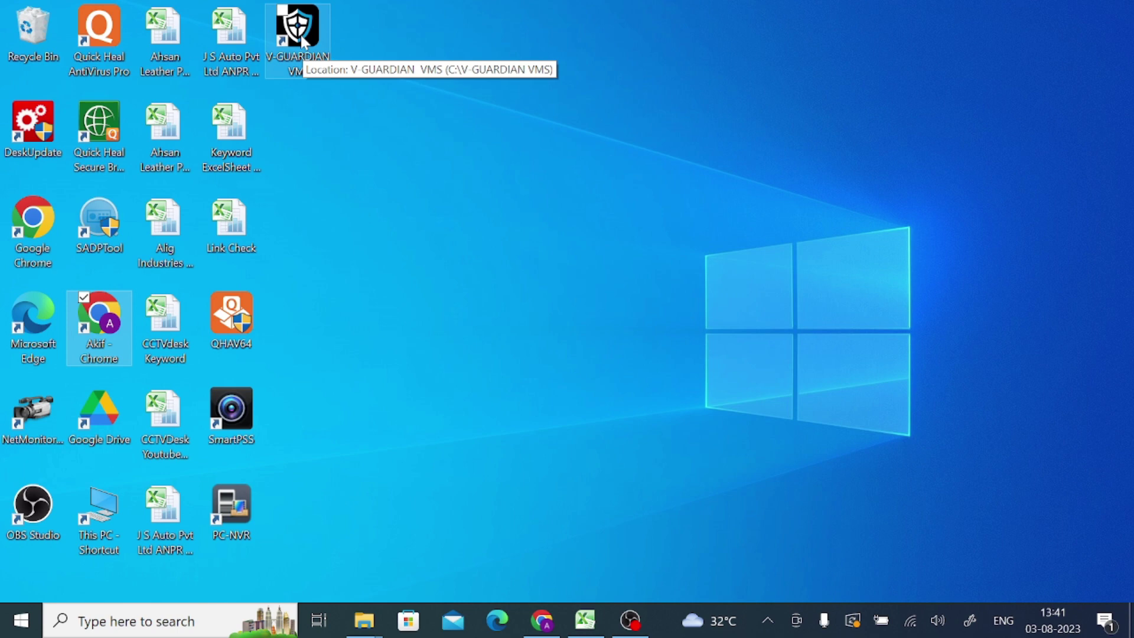
left_click(304, 41)
double_click(304, 40)
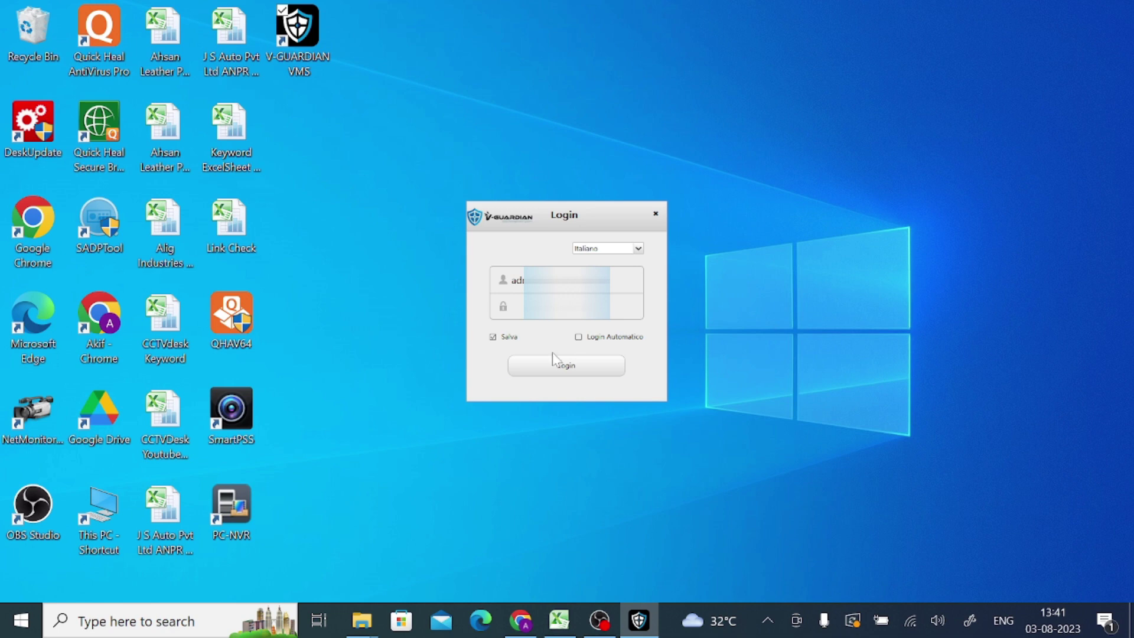
left_click(611, 250)
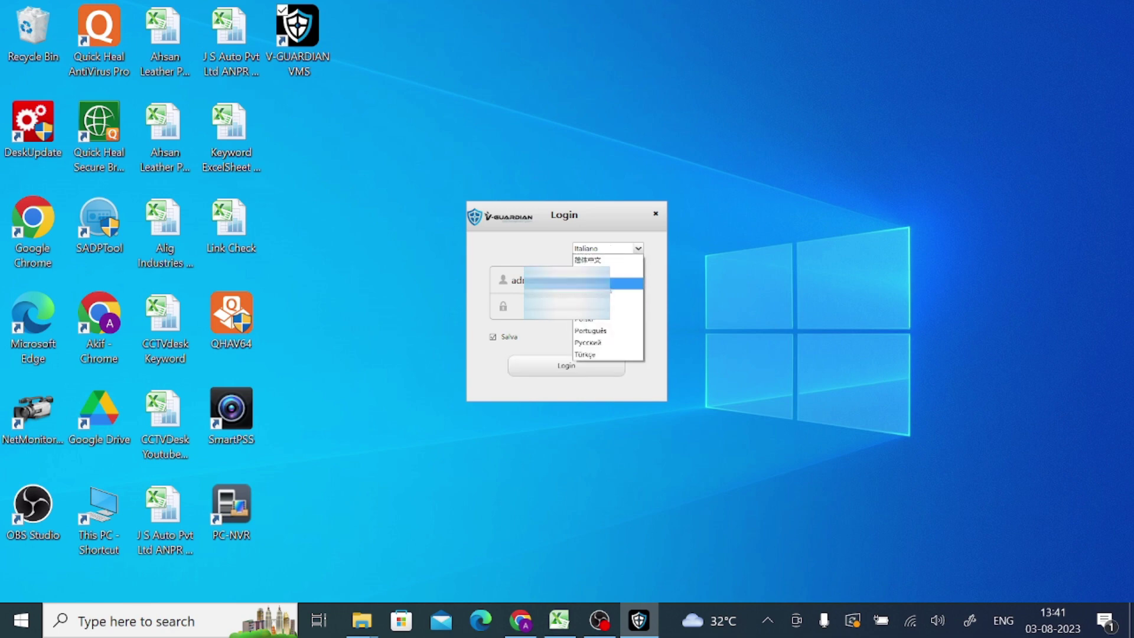
left_click(624, 283)
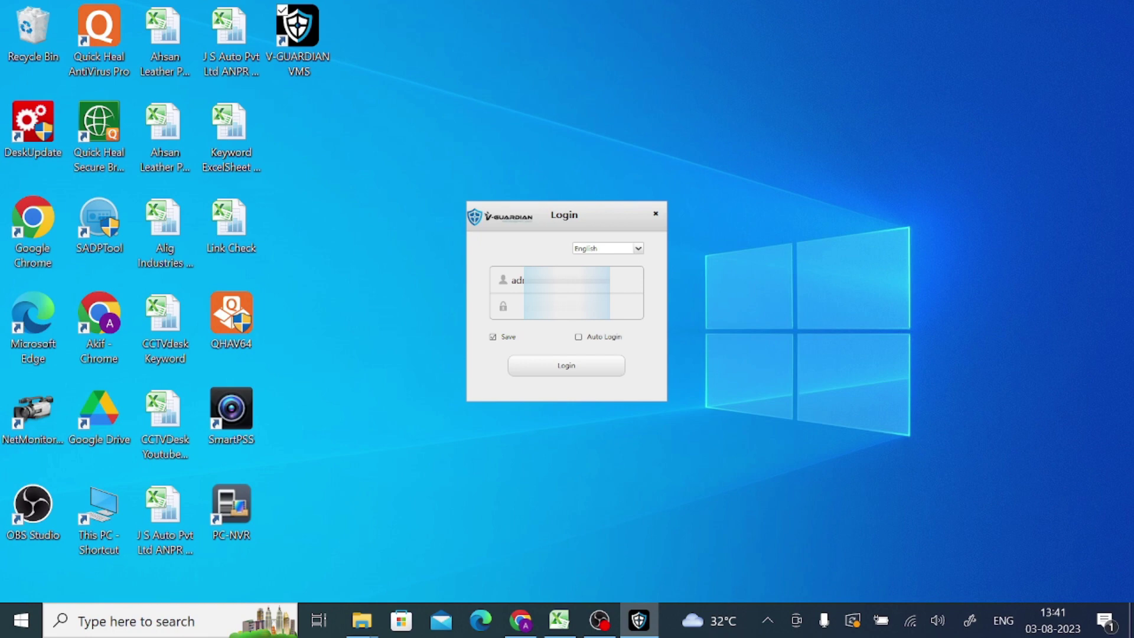
left_click(561, 368)
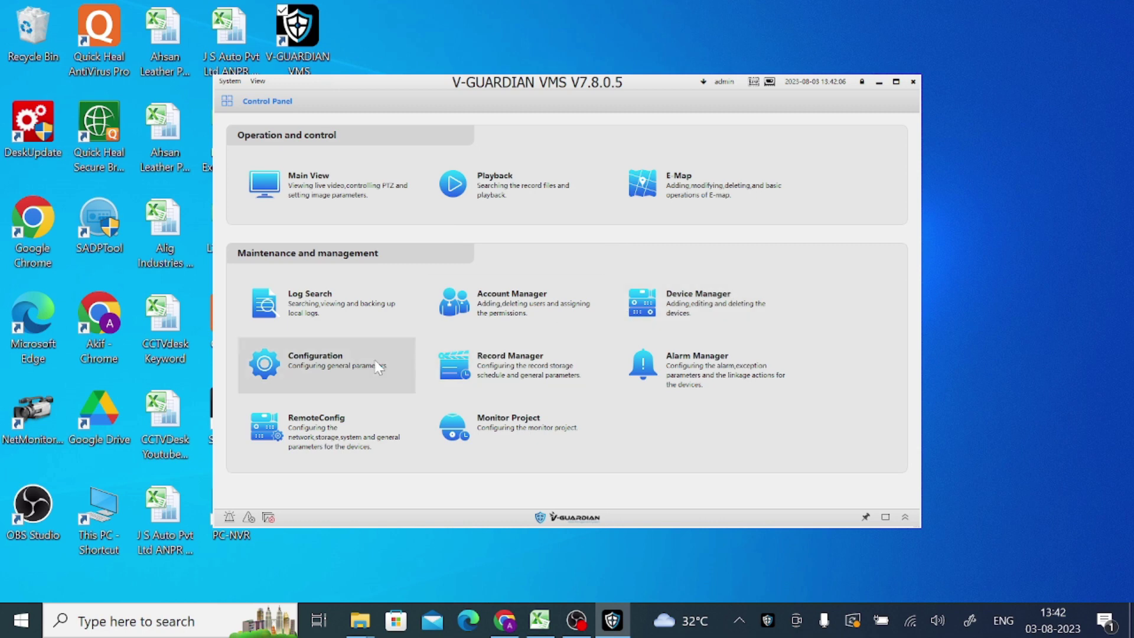
- Open Device Manager and run a network device search, which finds no devices
left_click(703, 313)
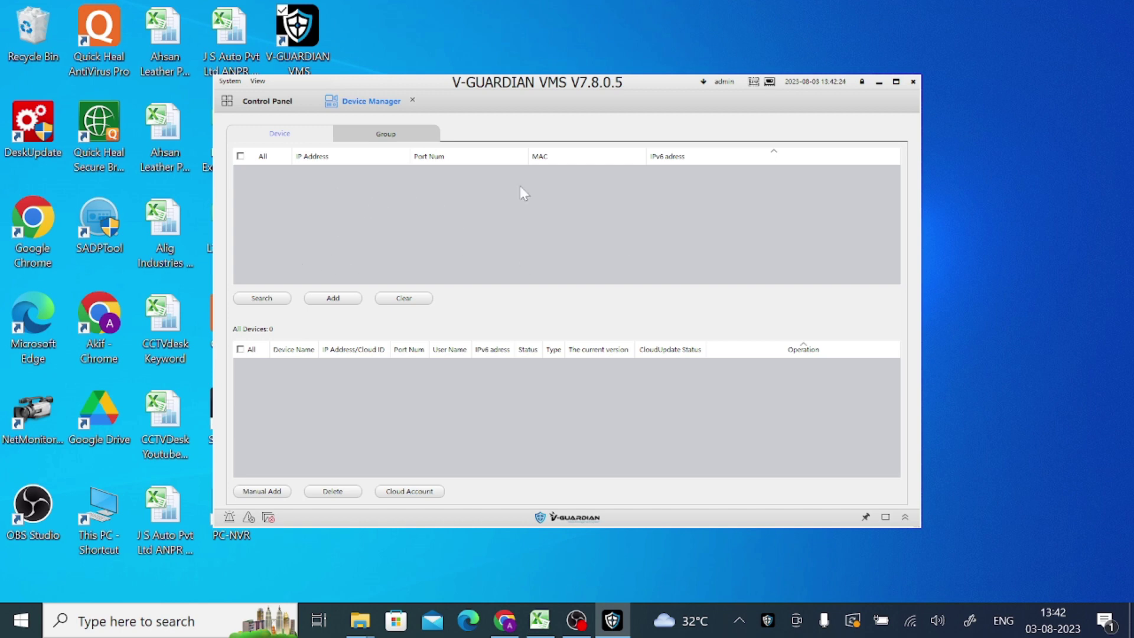
left_click(282, 301)
- Start a manual device add named 'Test Device' and list the Connect Mode options
left_click(263, 490)
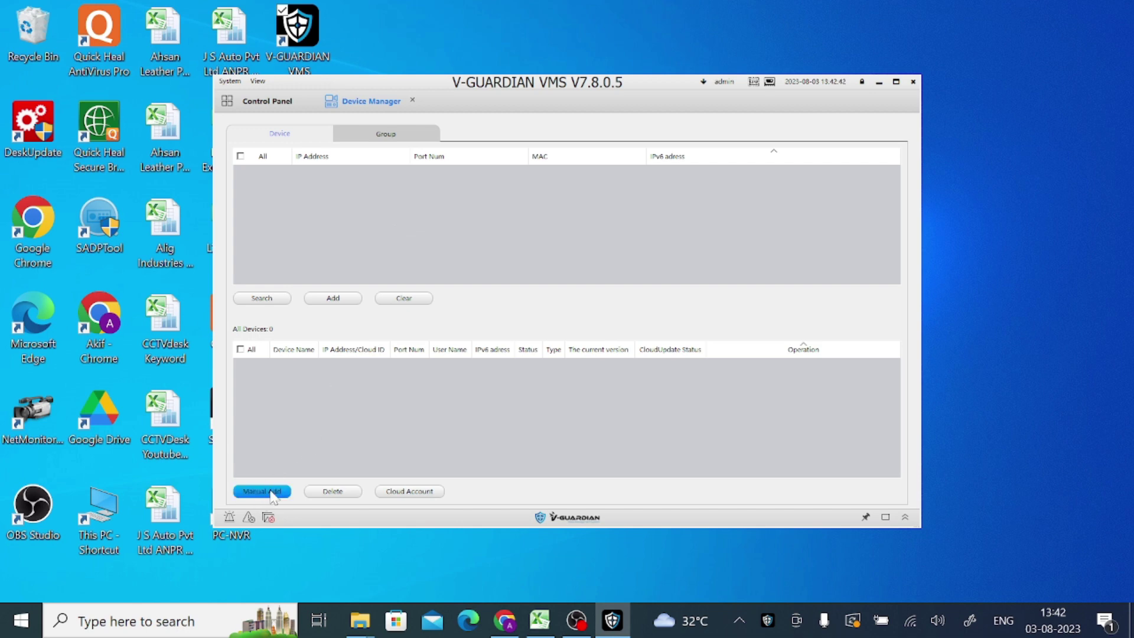
left_click(262, 491)
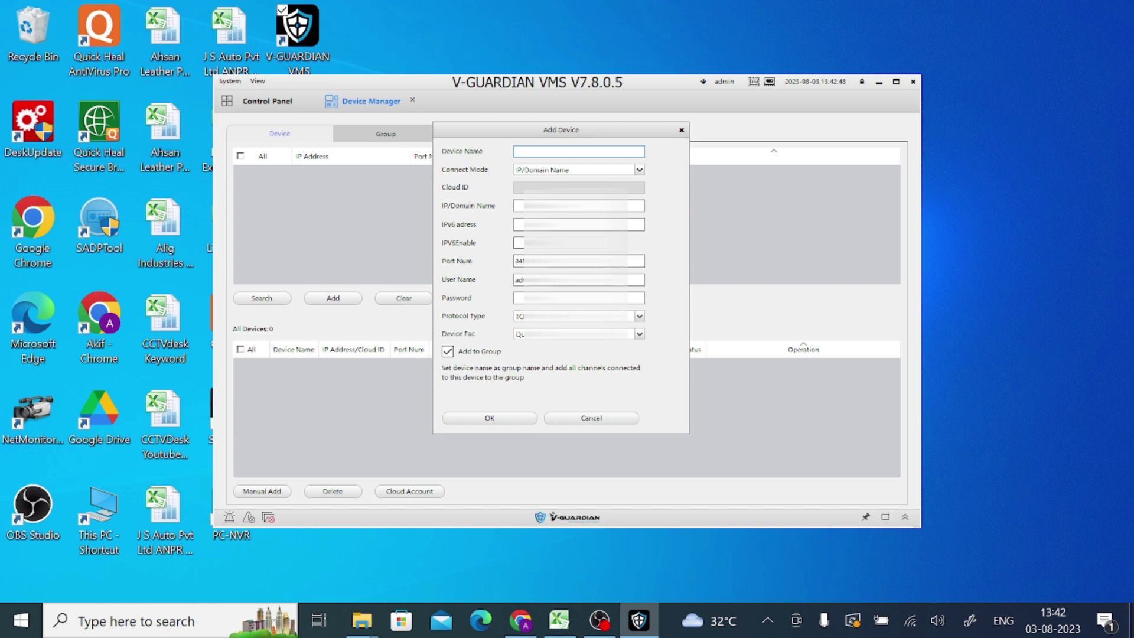
type("est")
type(" Devi")
type("ce")
left_click(568, 170)
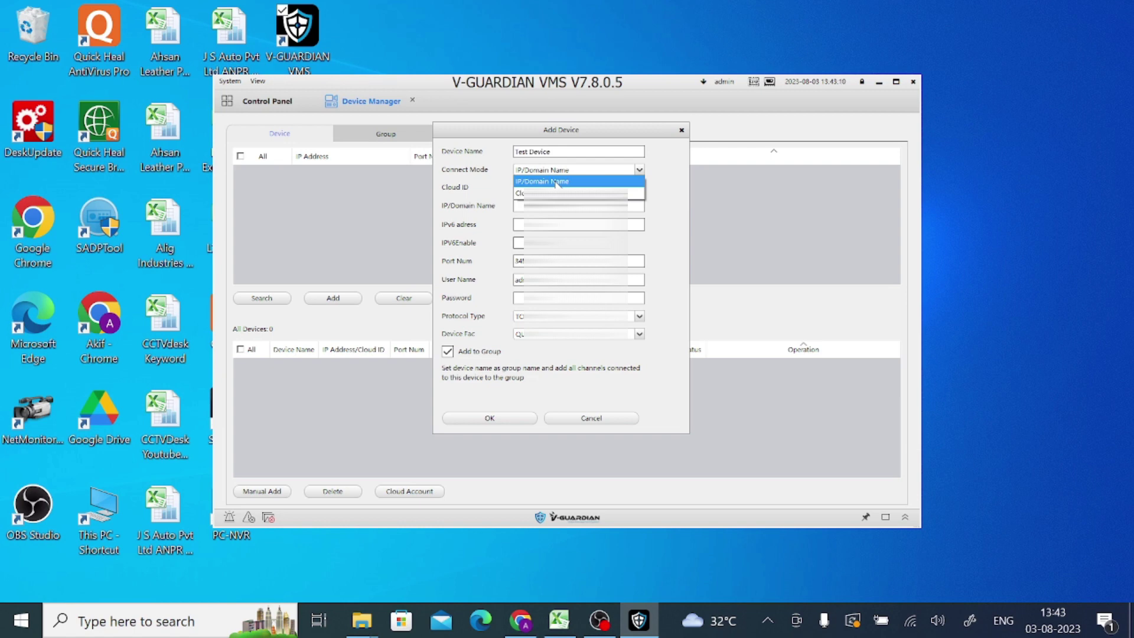
- Enter IP/Domain Name mode, address, port, user name and password, leaving IPv6 disabled
left_click(557, 182)
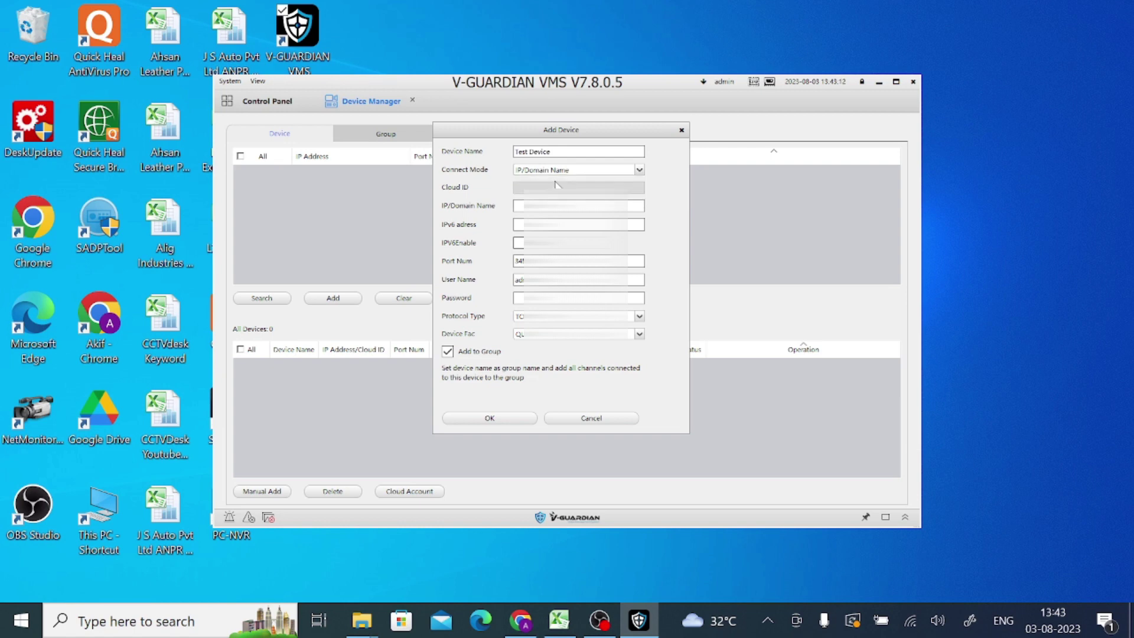
left_click(560, 171)
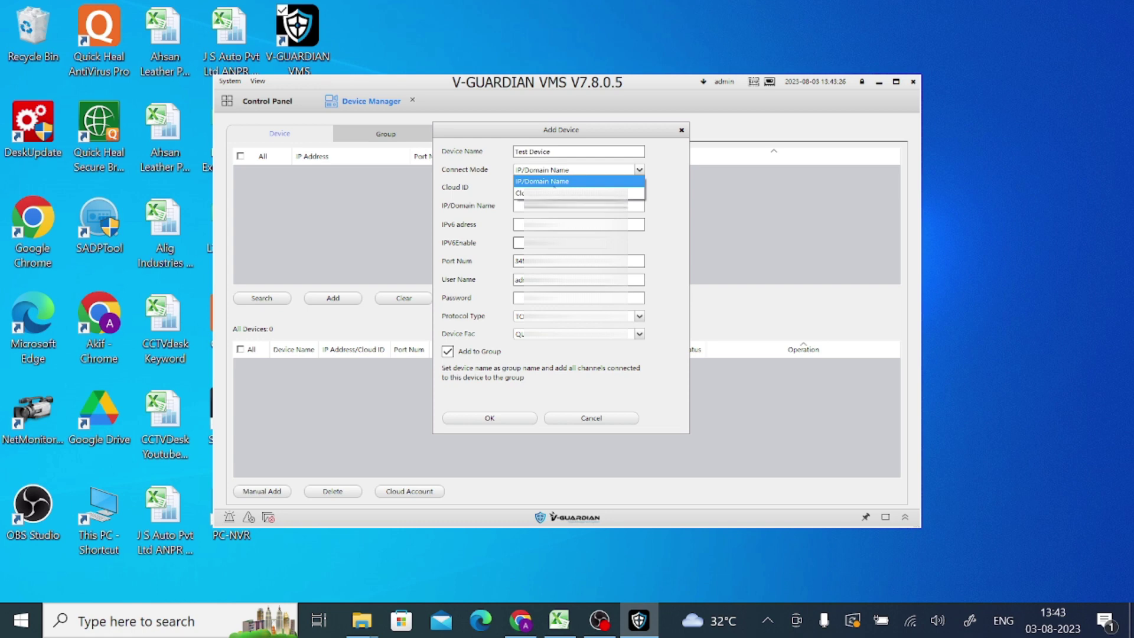
left_click(554, 182)
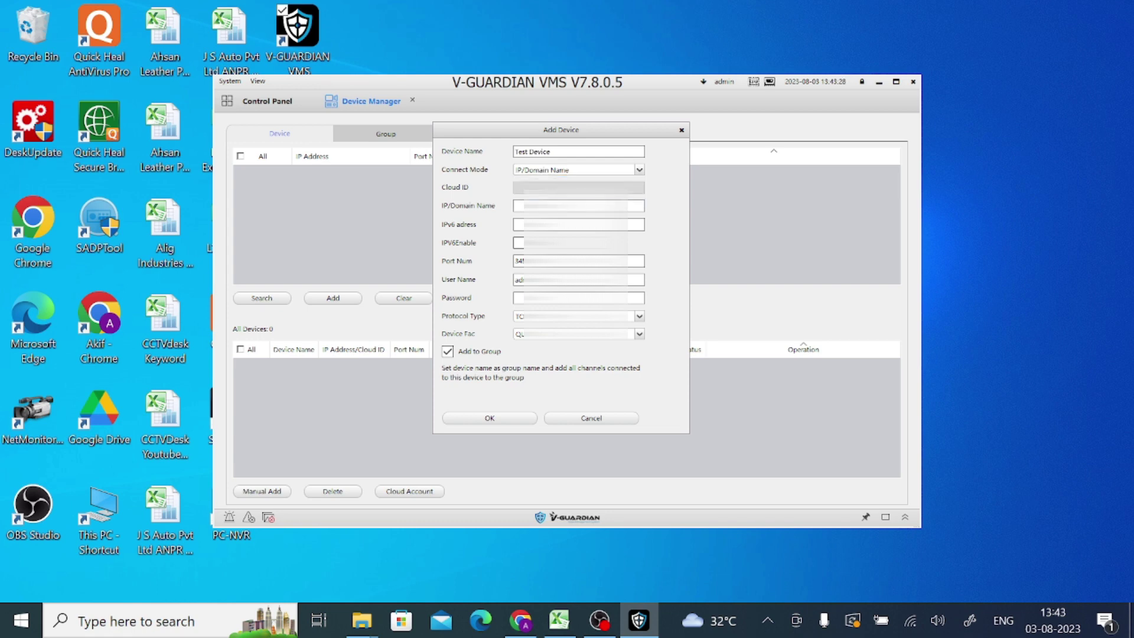
type("19")
key("Tab")
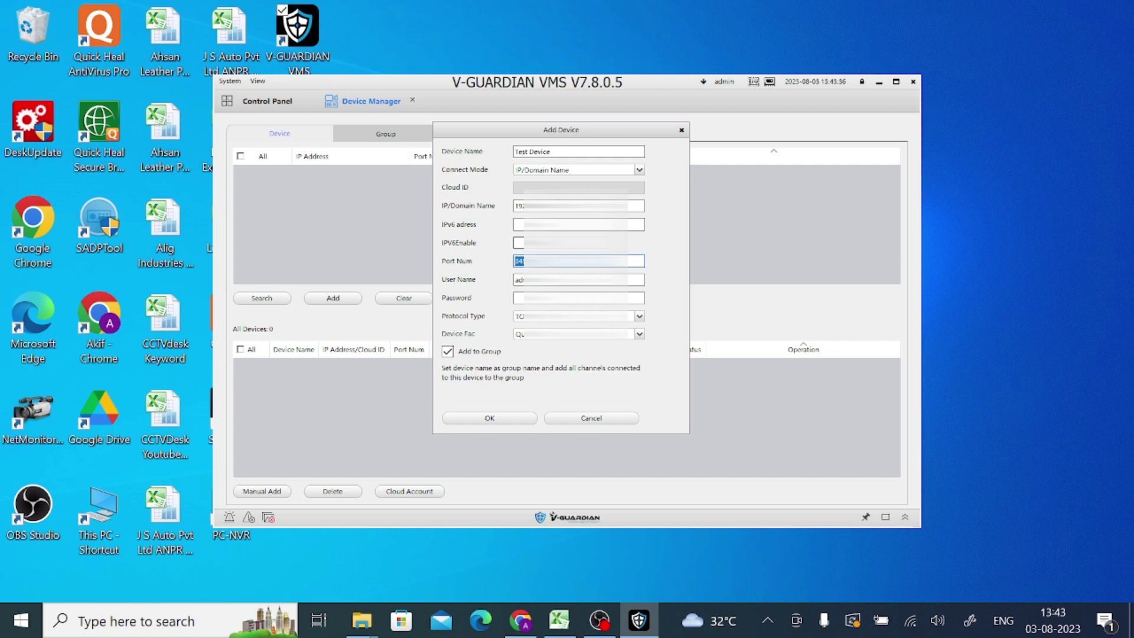
key("shift+Tab")
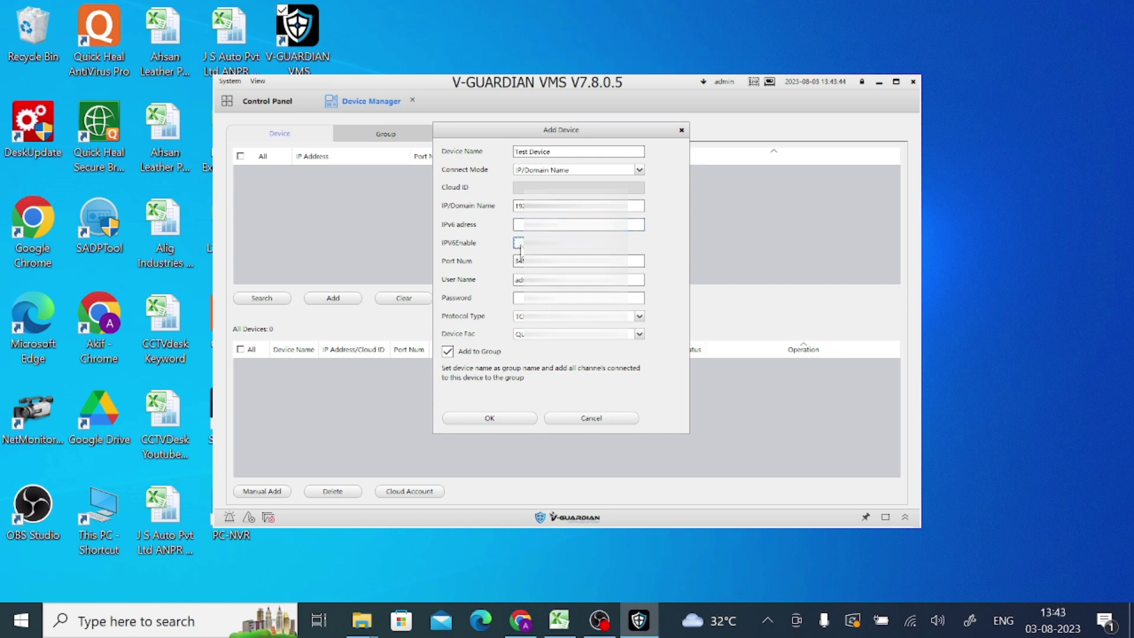
left_click(519, 242)
left_click(584, 261)
double_click(519, 279)
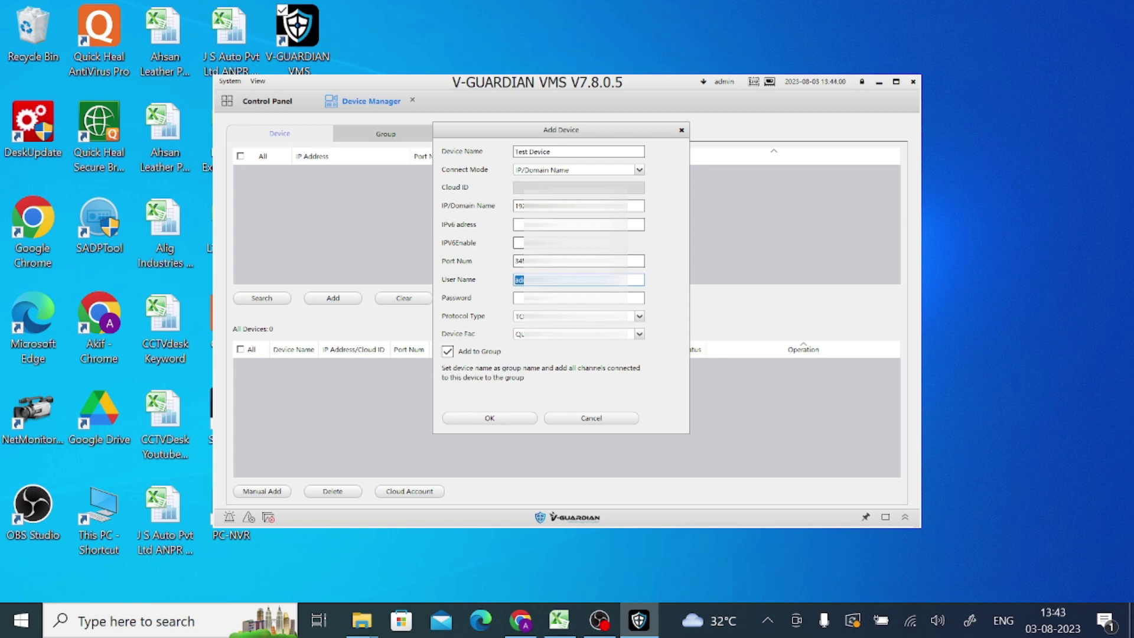
key("Tab")
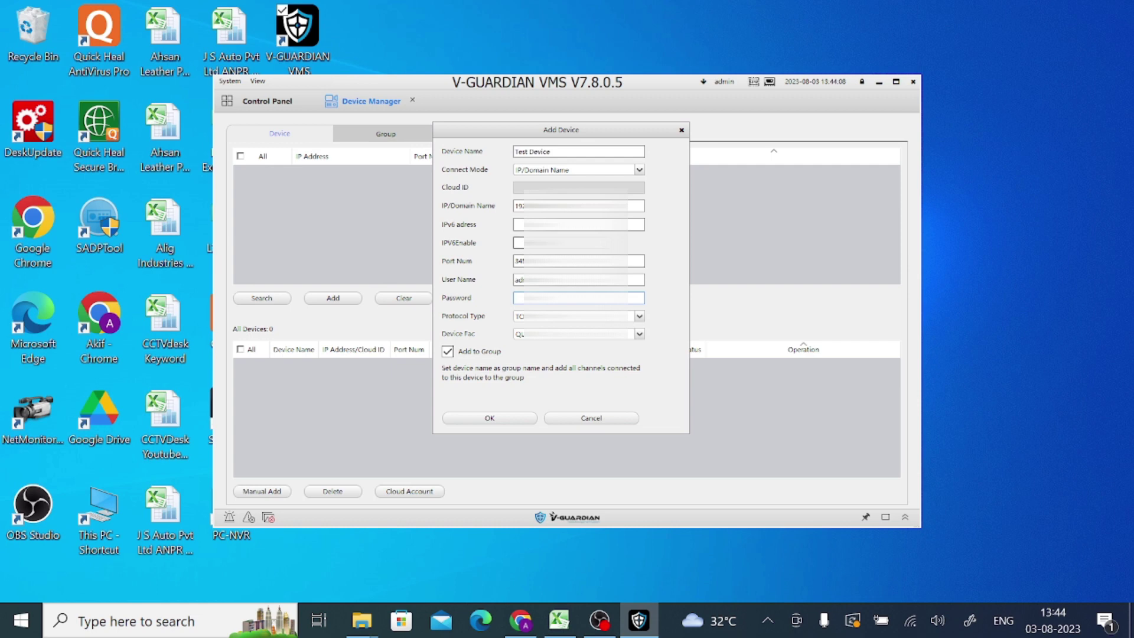
type("••")
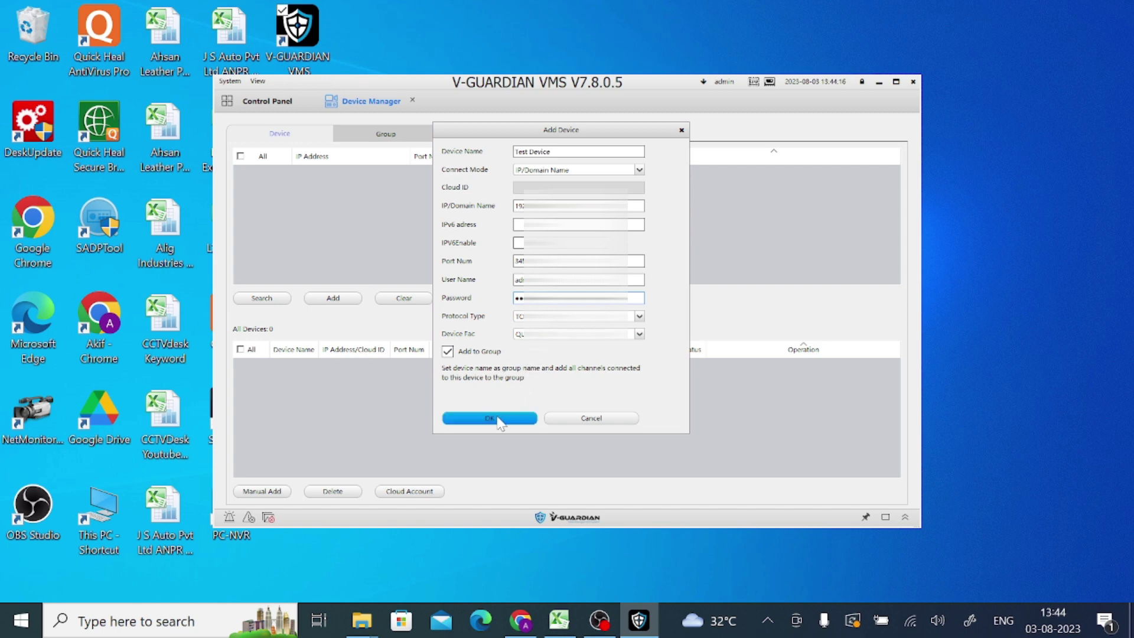
- Keep QUVII as the manufacturer and save Test Device to the device list
left_click(538, 335)
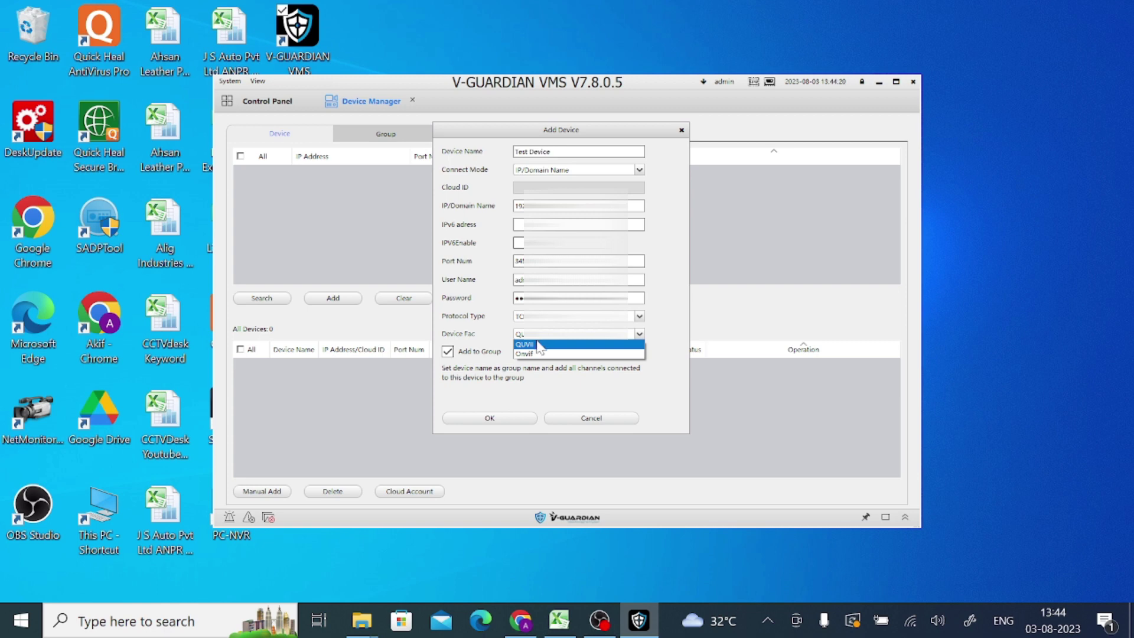
left_click(539, 344)
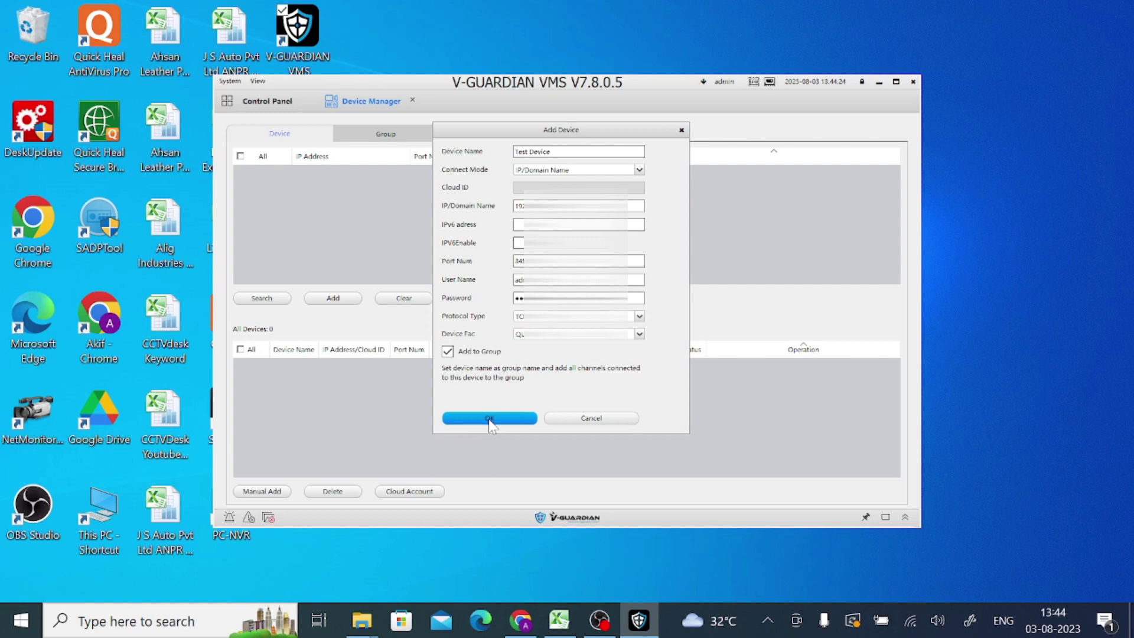
left_click(554, 335)
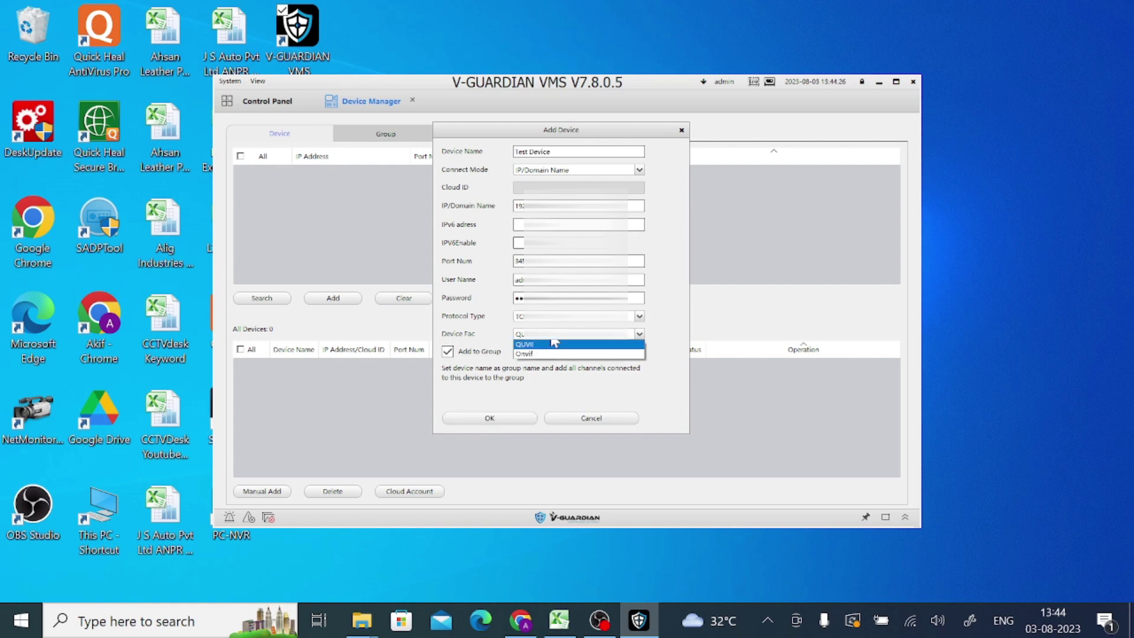
left_click(540, 346)
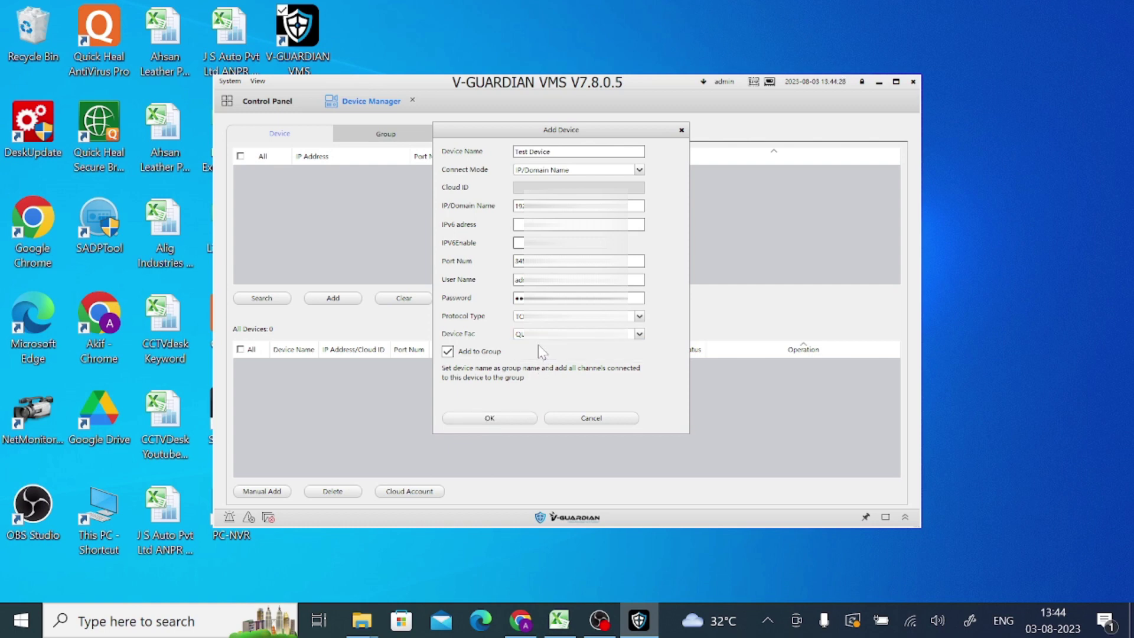
left_click(499, 421)
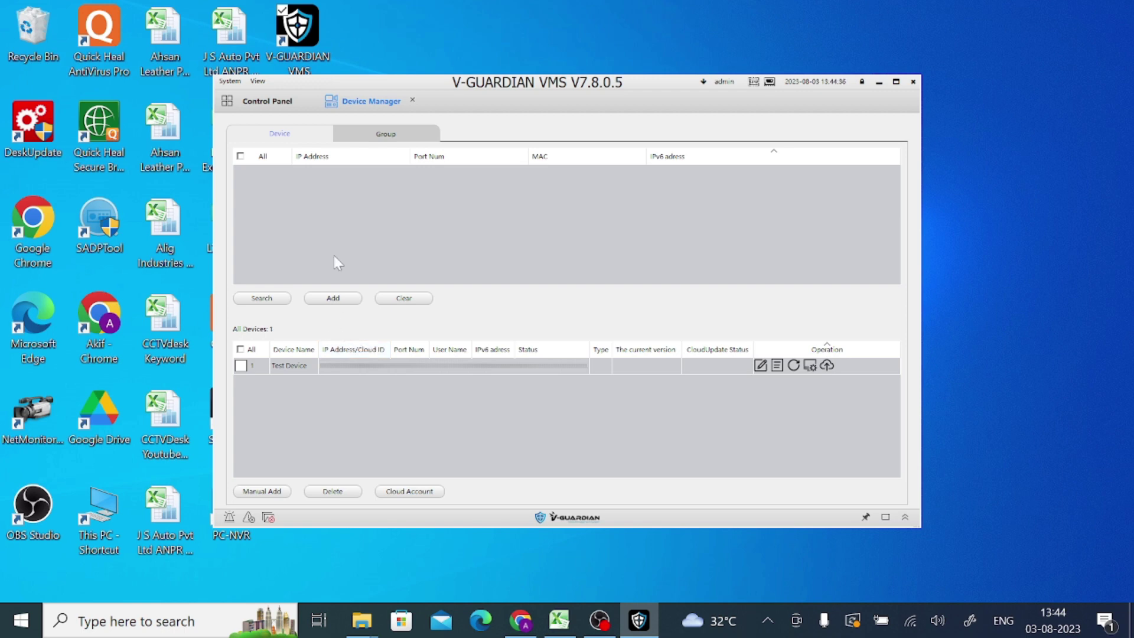
- Set Main View to the 1-pane layout and play the Group's P_C Screen room feed
left_click(266, 101)
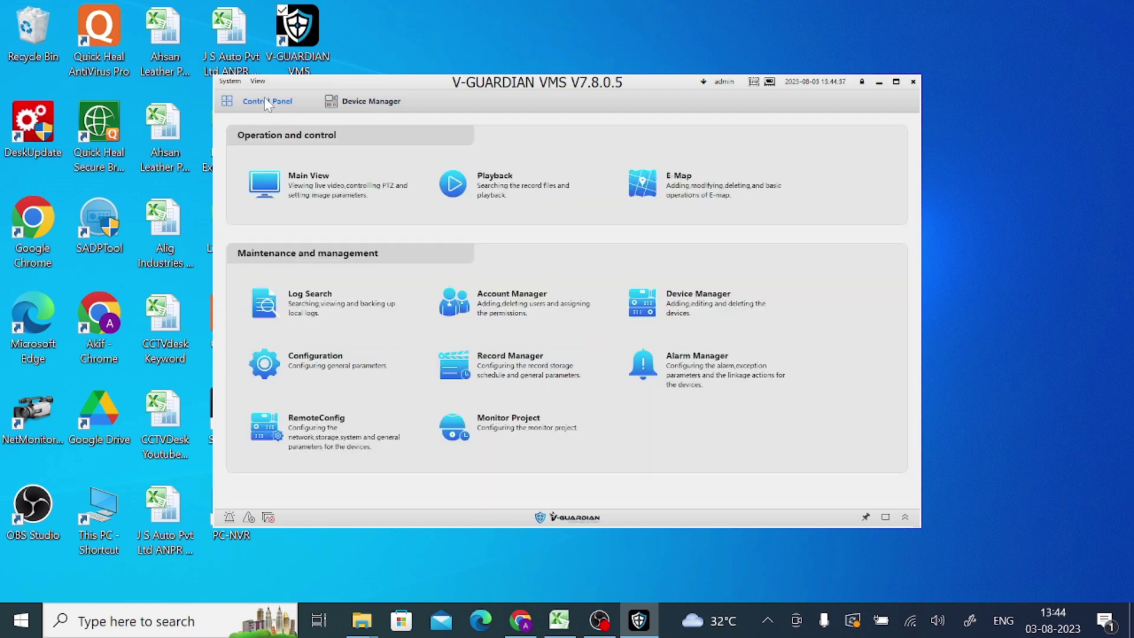
left_click(309, 184)
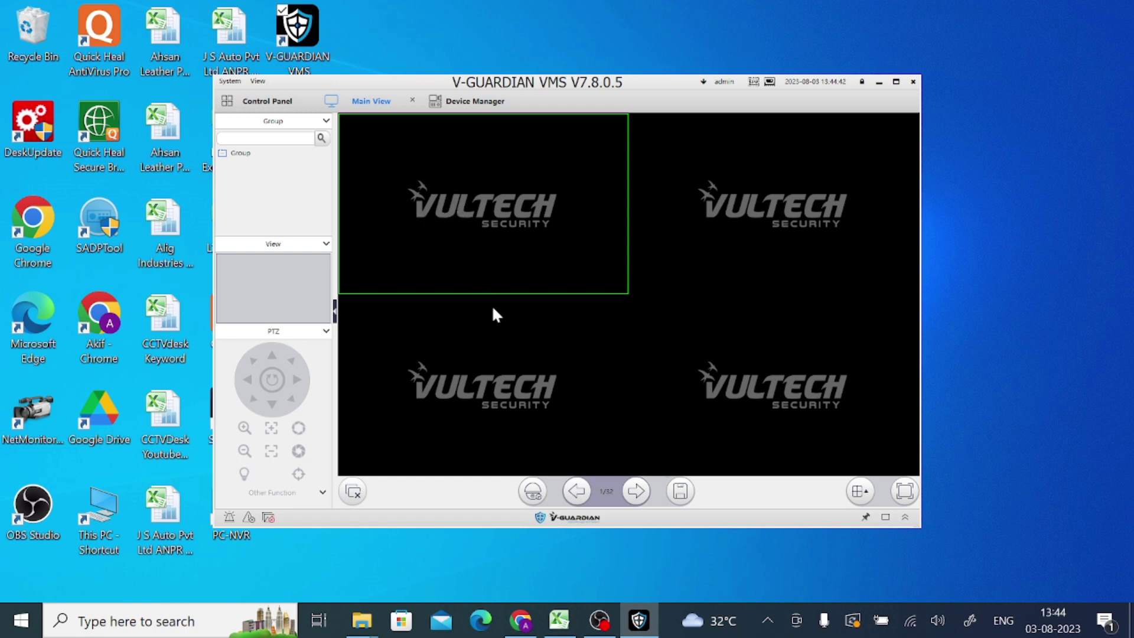
left_click(859, 491)
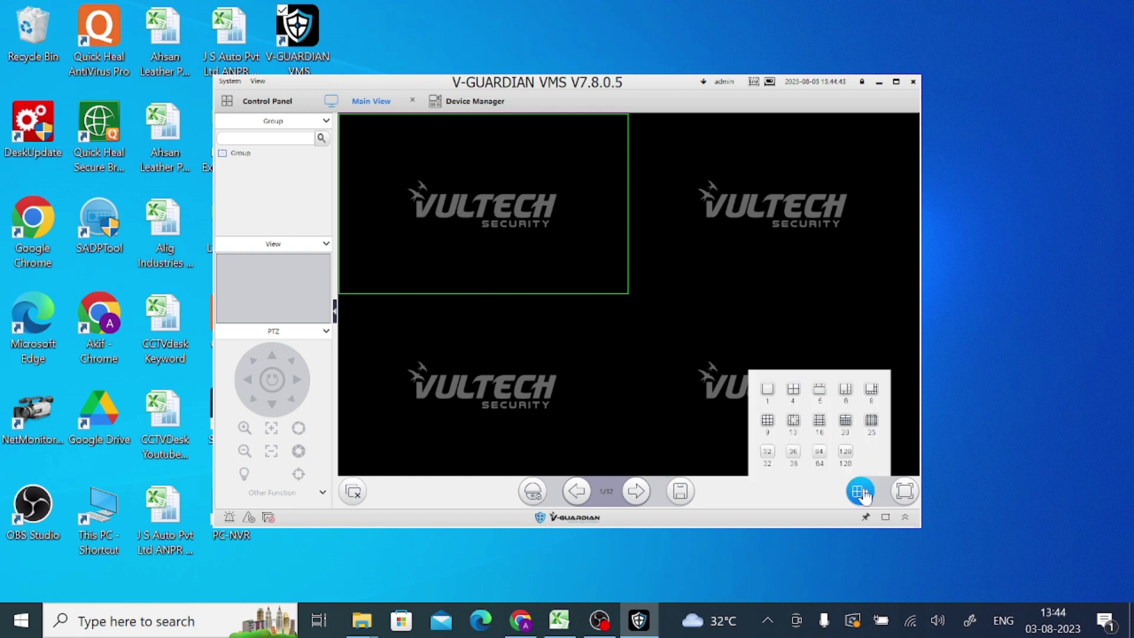
left_click(767, 391)
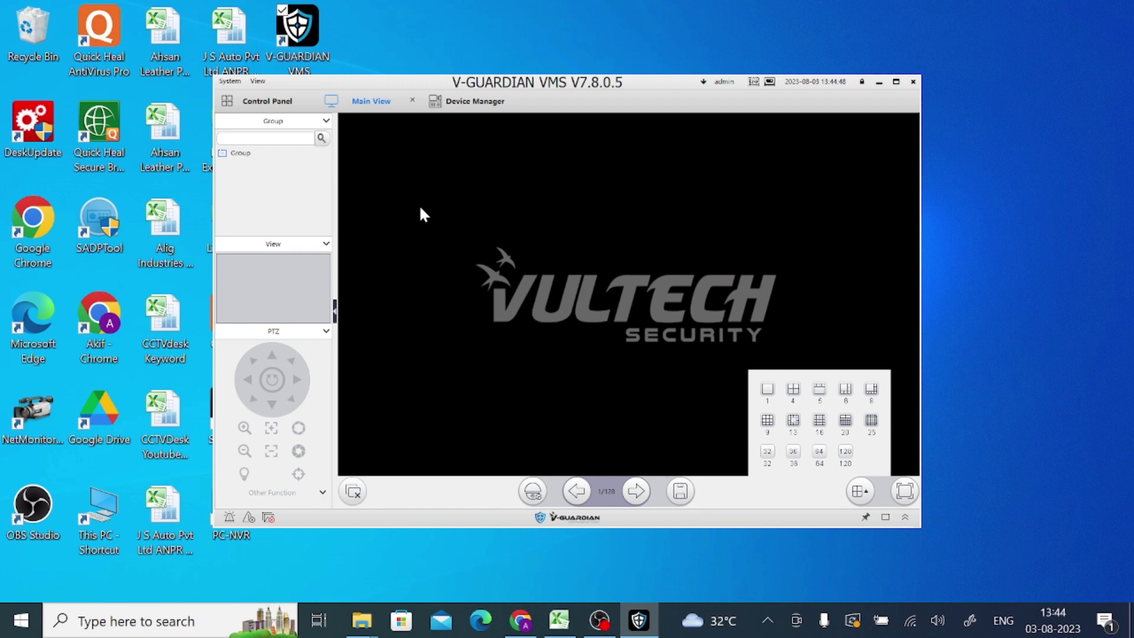
double_click(239, 153)
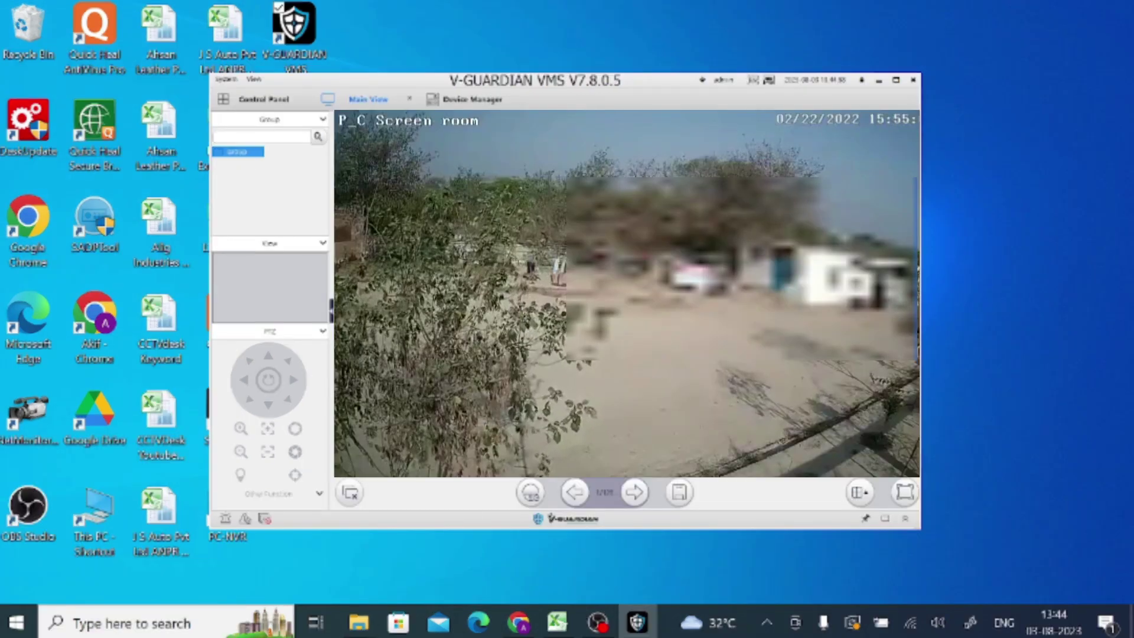